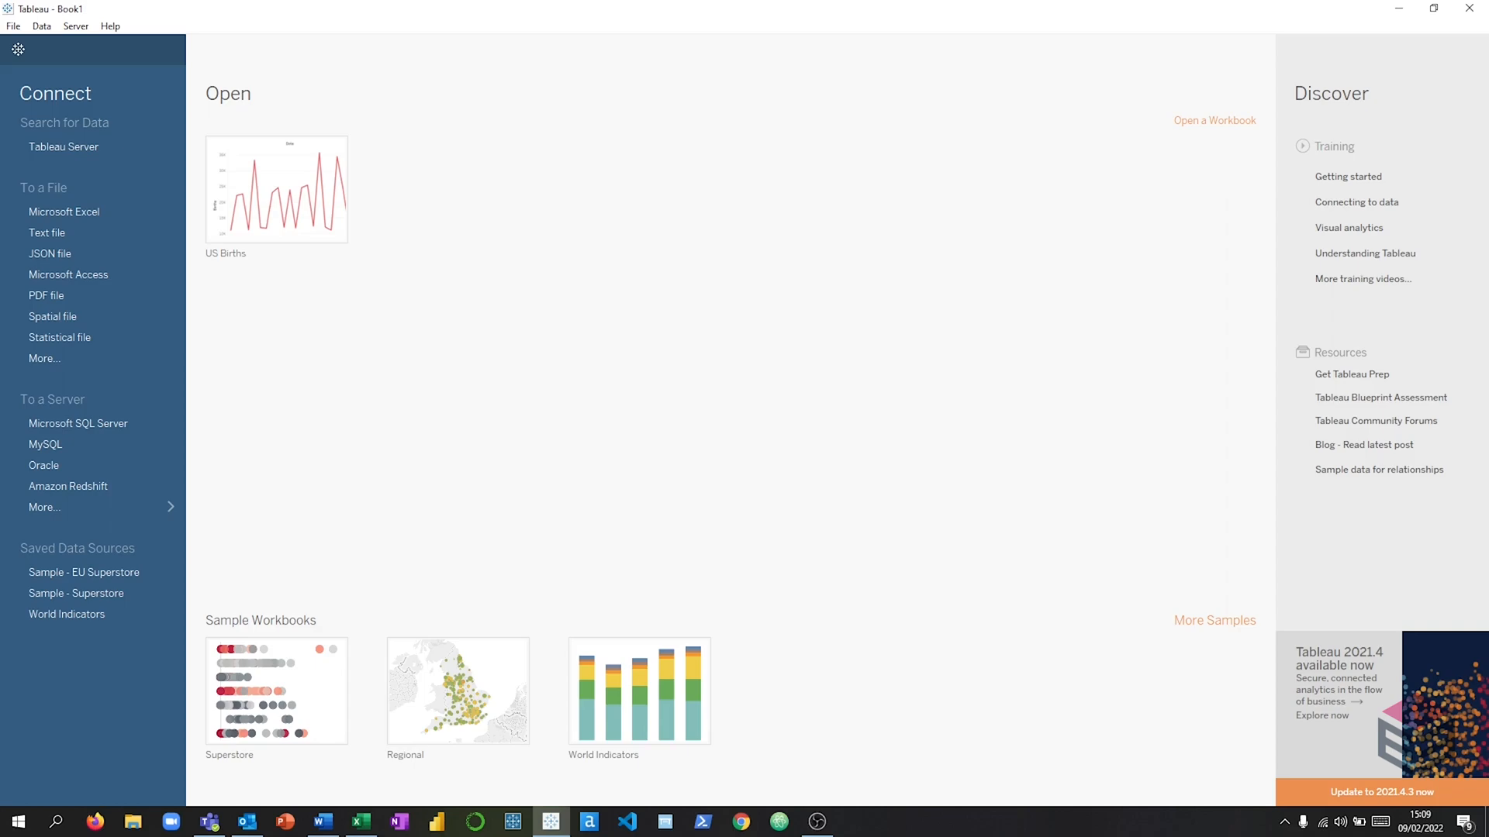
# Step: Connect to the supermarket_sales - Sheet1 CSV file as the data source and go to the Sheet 1 worksheet
pyautogui.click(359, 826)
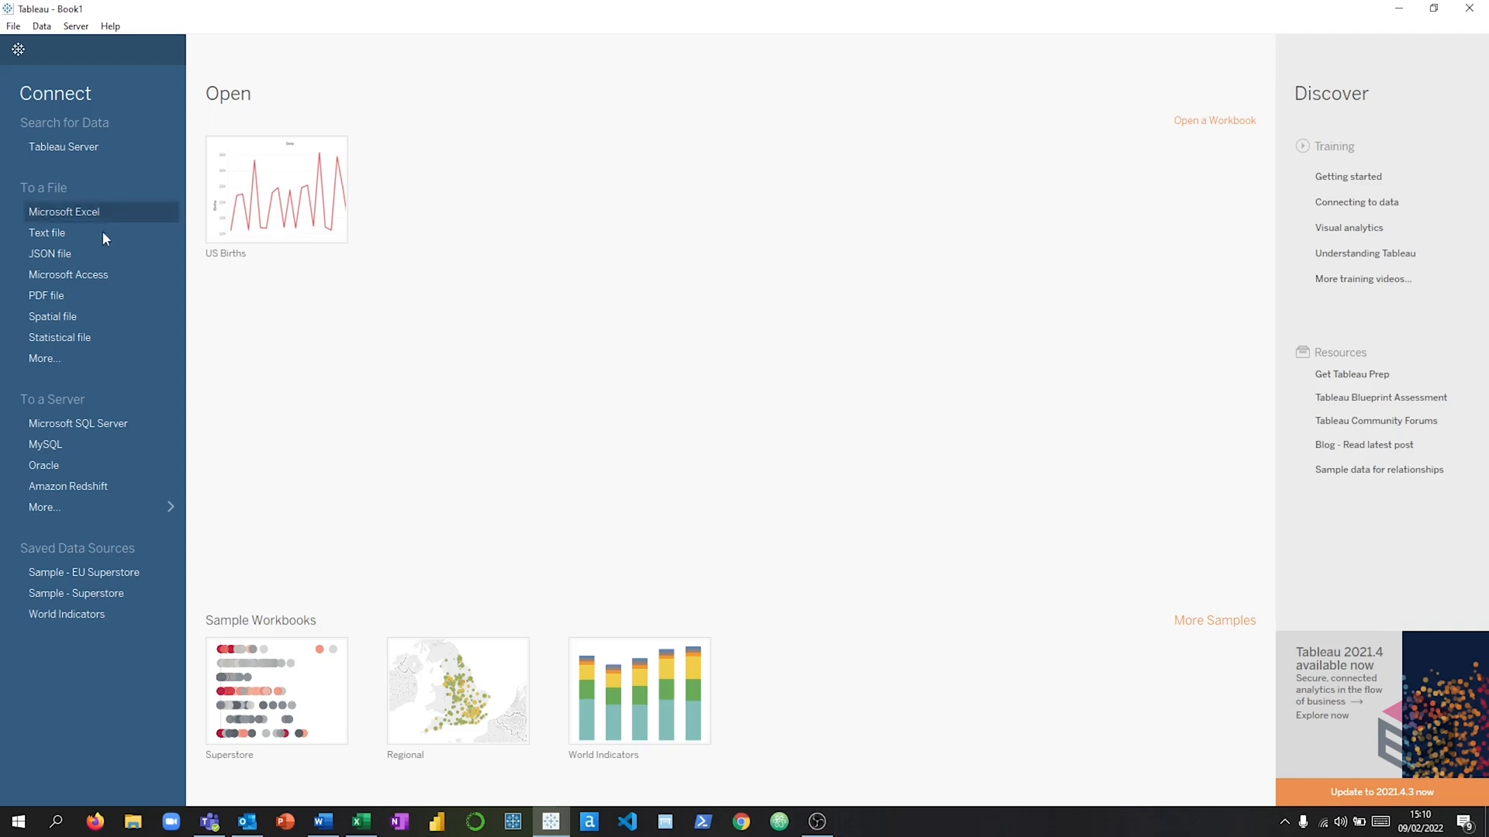
pyautogui.click(67, 358)
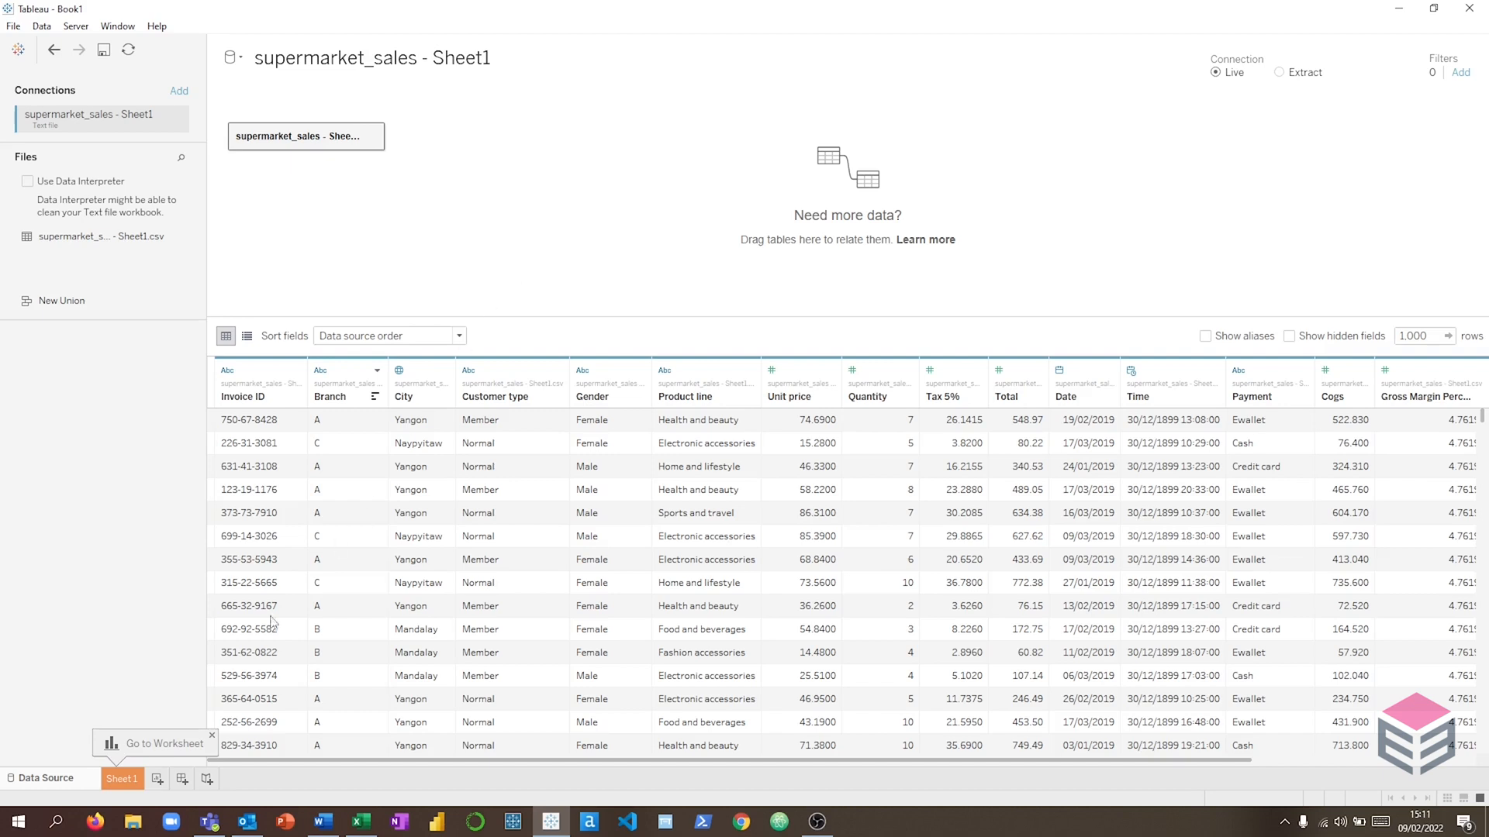
pyautogui.click(129, 781)
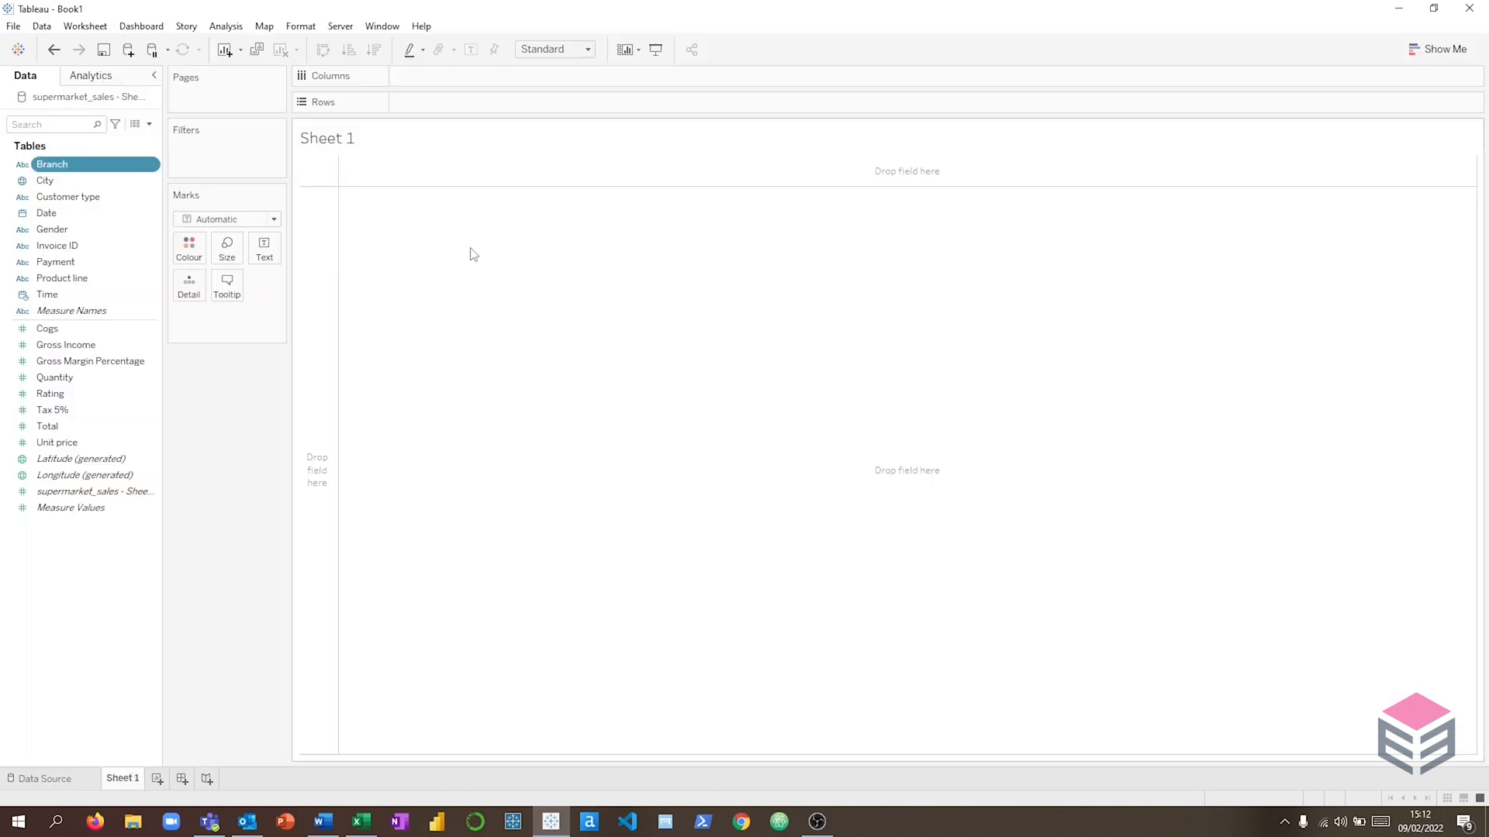
pyautogui.click(152, 165)
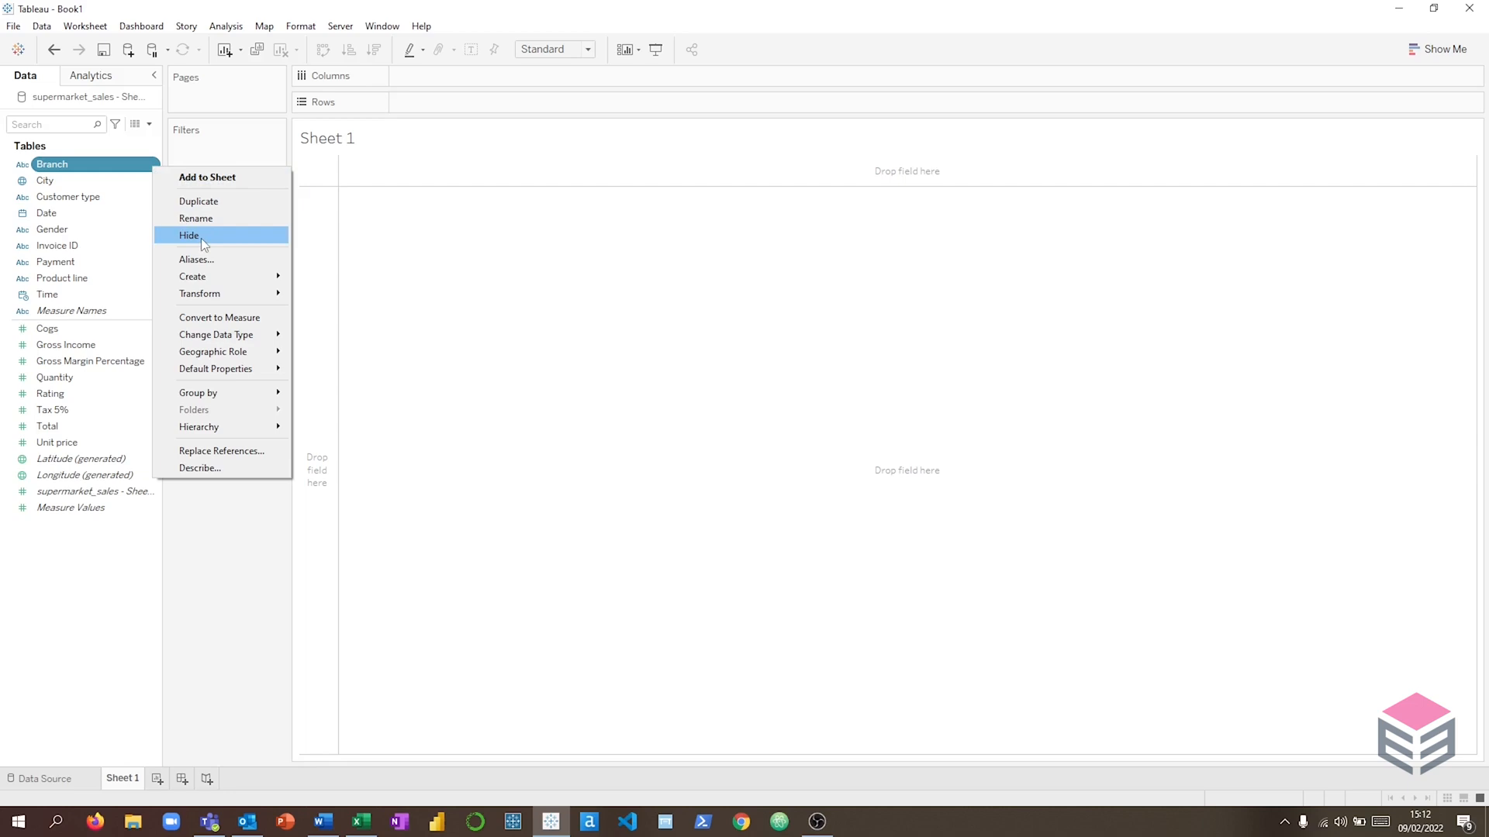
pyautogui.click(428, 299)
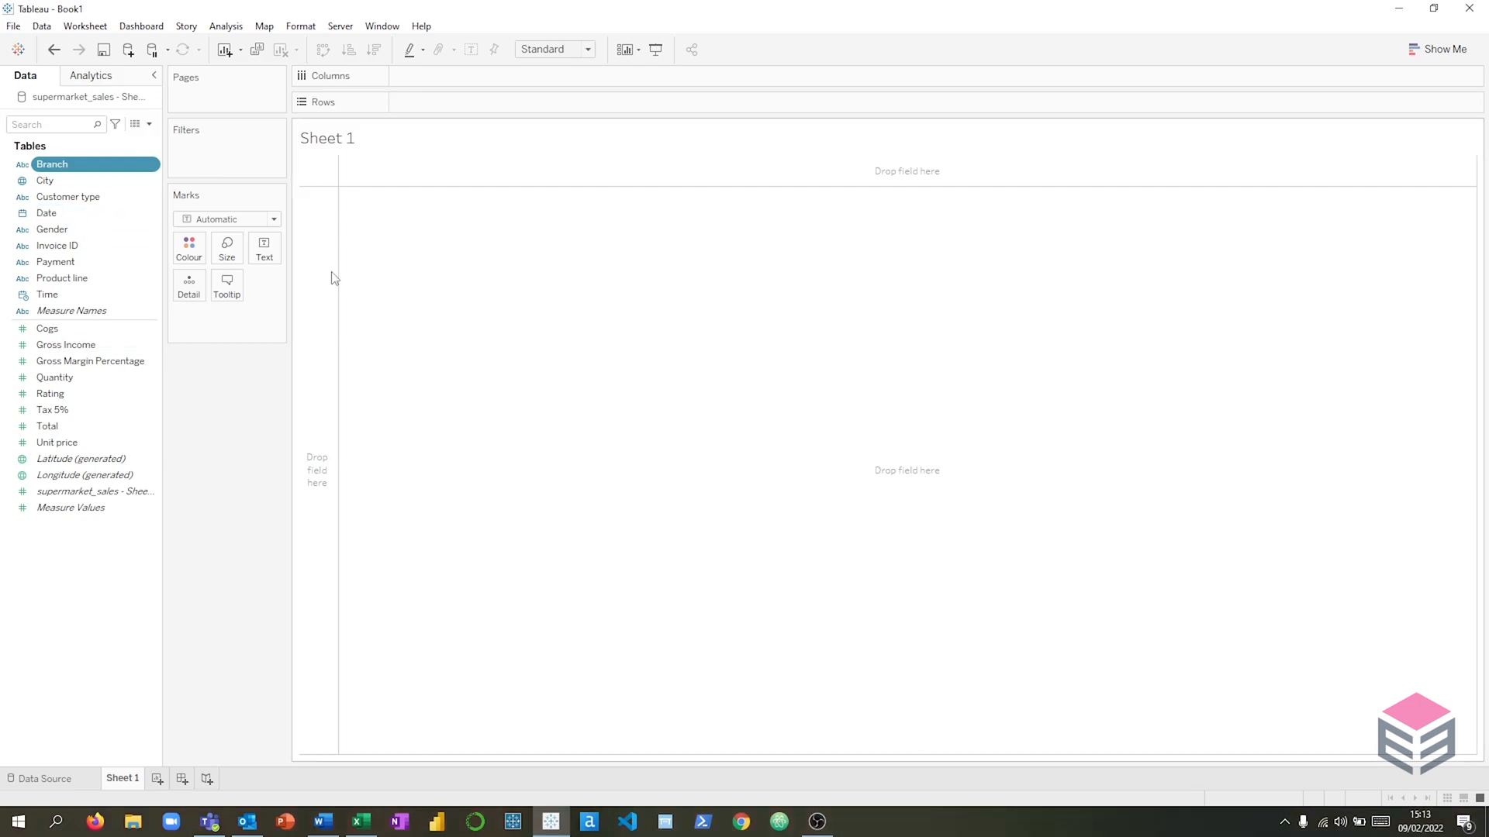
# Step: Build a bar chart with Product line as columns and the sum of Gross Income as rows
pyautogui.moveTo(116, 278)
pyautogui.mouseDown()
pyautogui.moveTo(426, 183)
pyautogui.moveTo(482, 76)
pyautogui.mouseUp()
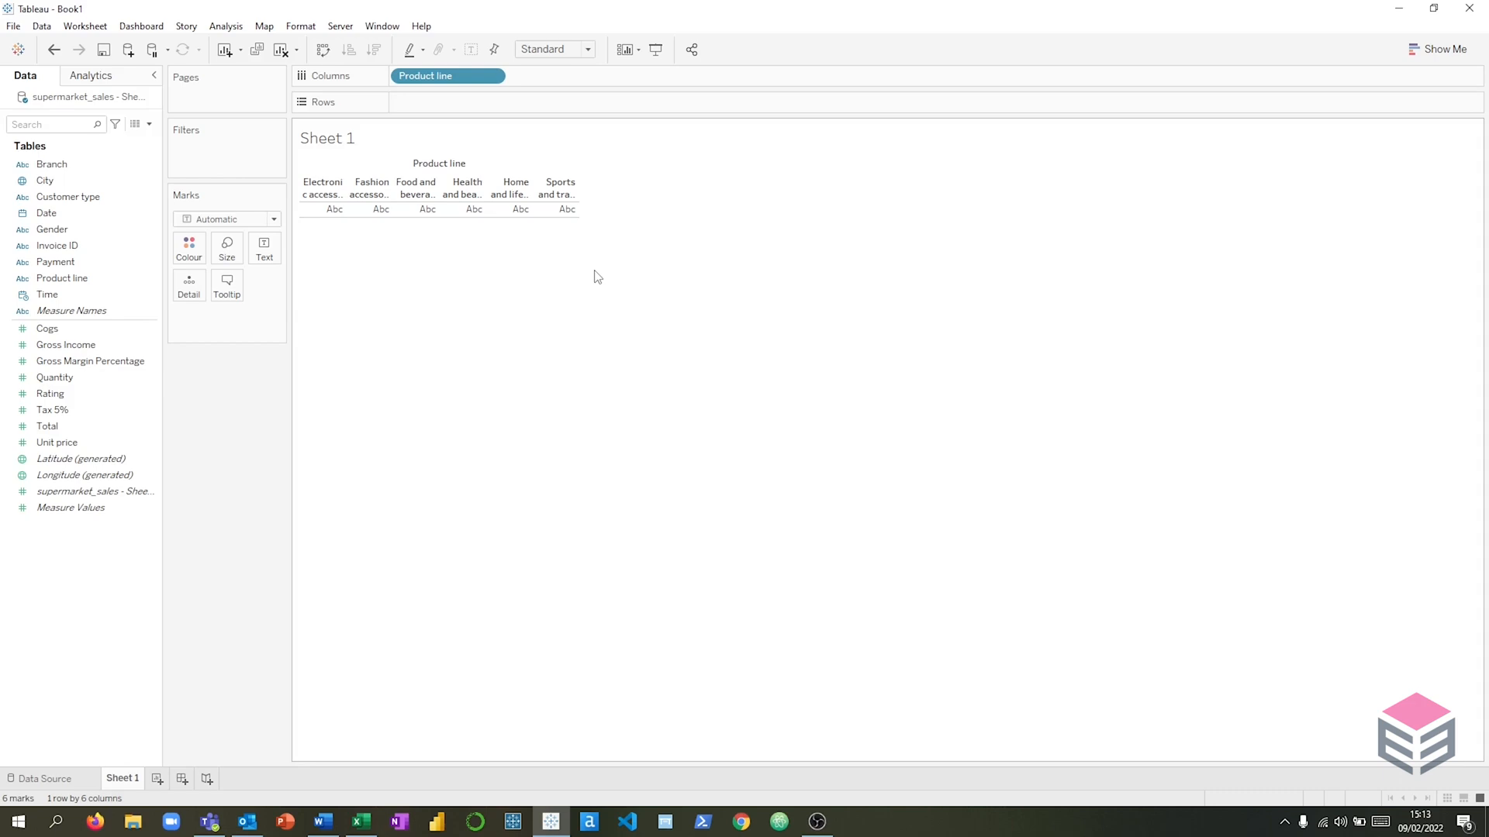
pyautogui.moveTo(143, 346); pyautogui.dragTo(468, 110)
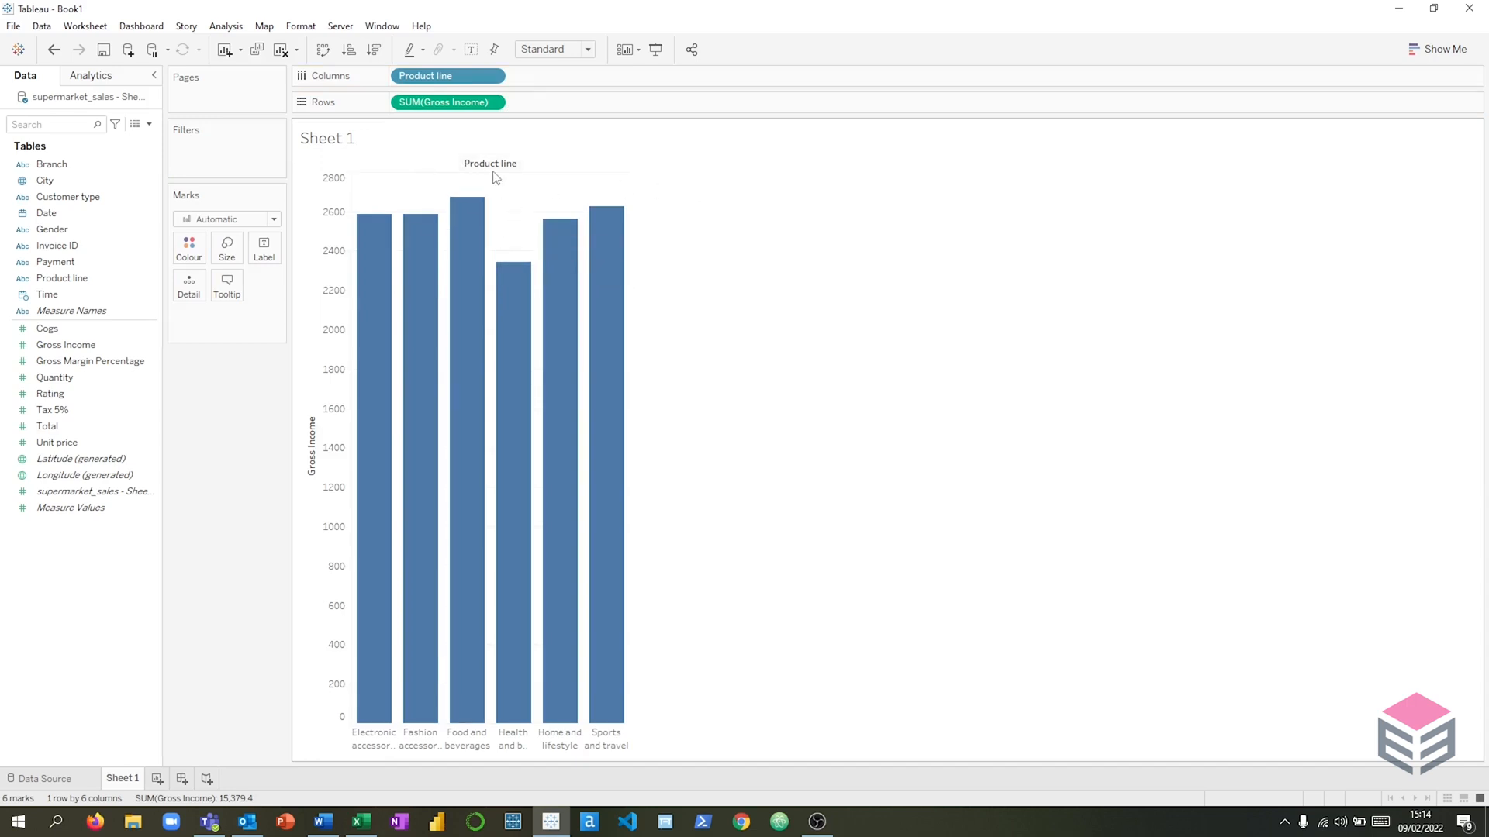
pyautogui.moveTo(493, 233)
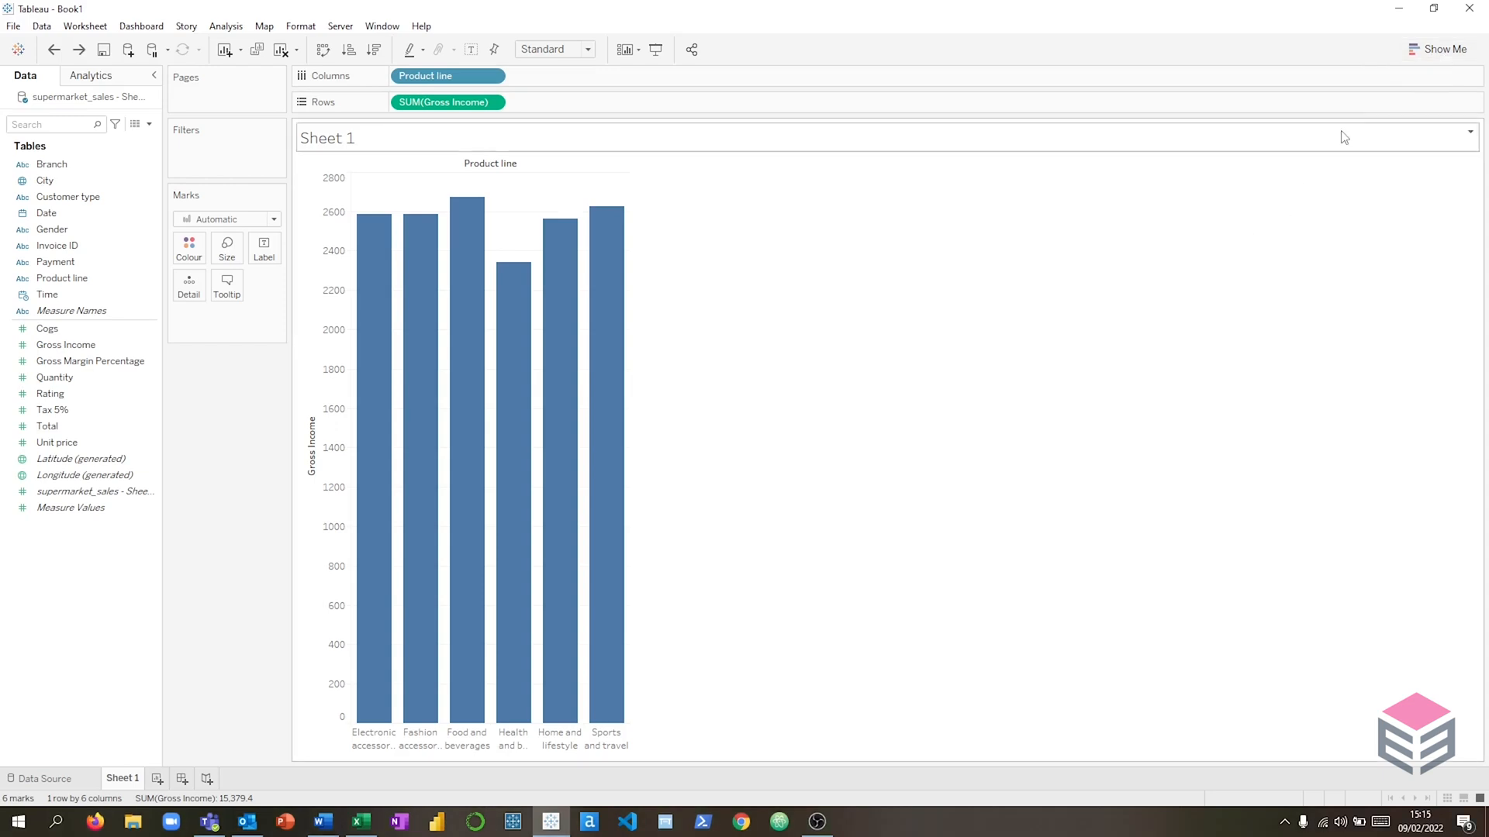
# Step: Convert the Gross Income by Product line chart into a treemap using Show Me
pyautogui.click(1430, 52)
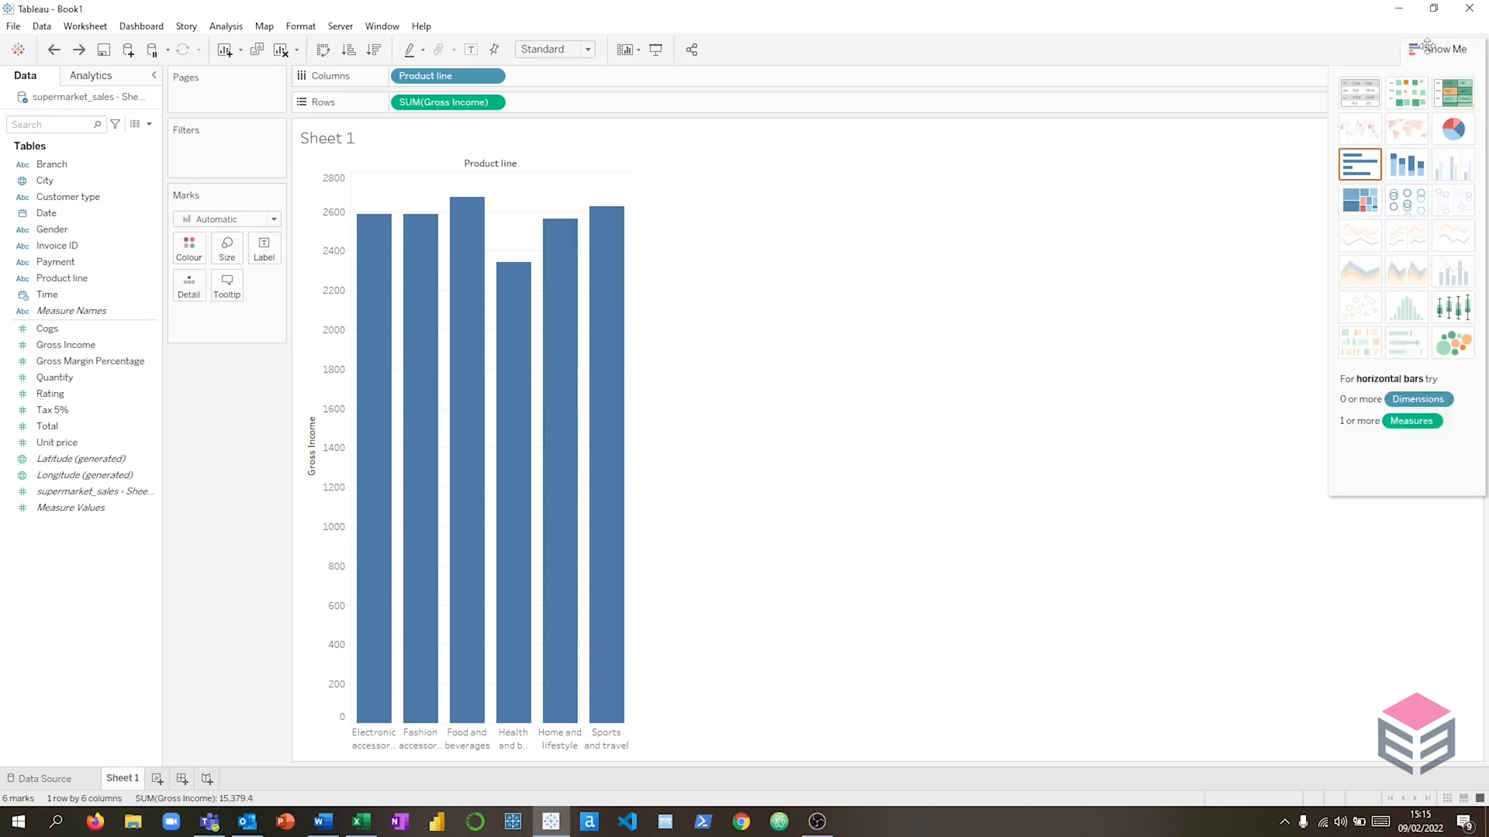
pyautogui.click(1362, 206)
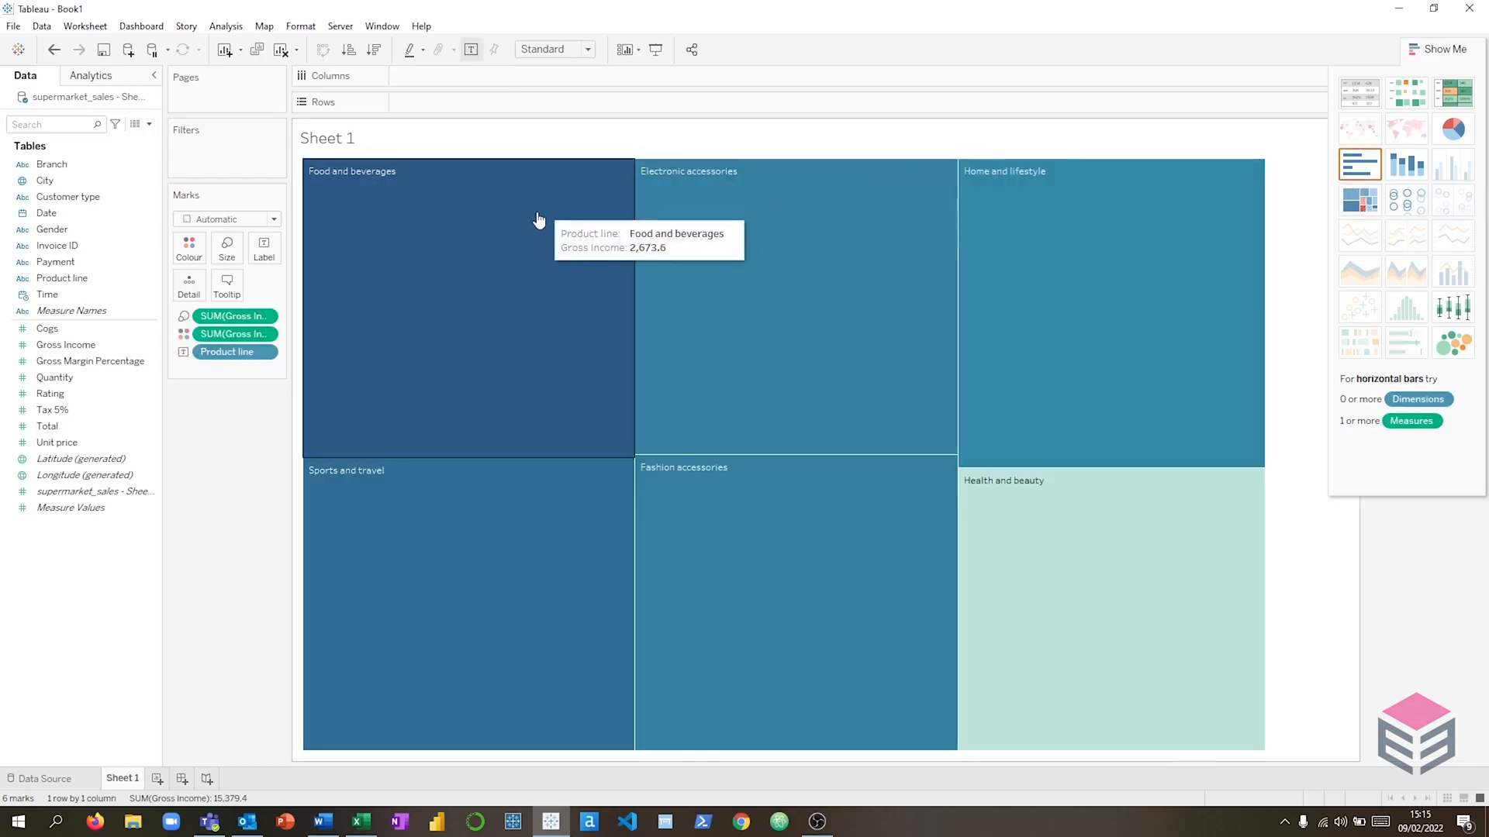
pyautogui.moveTo(1150, 309)
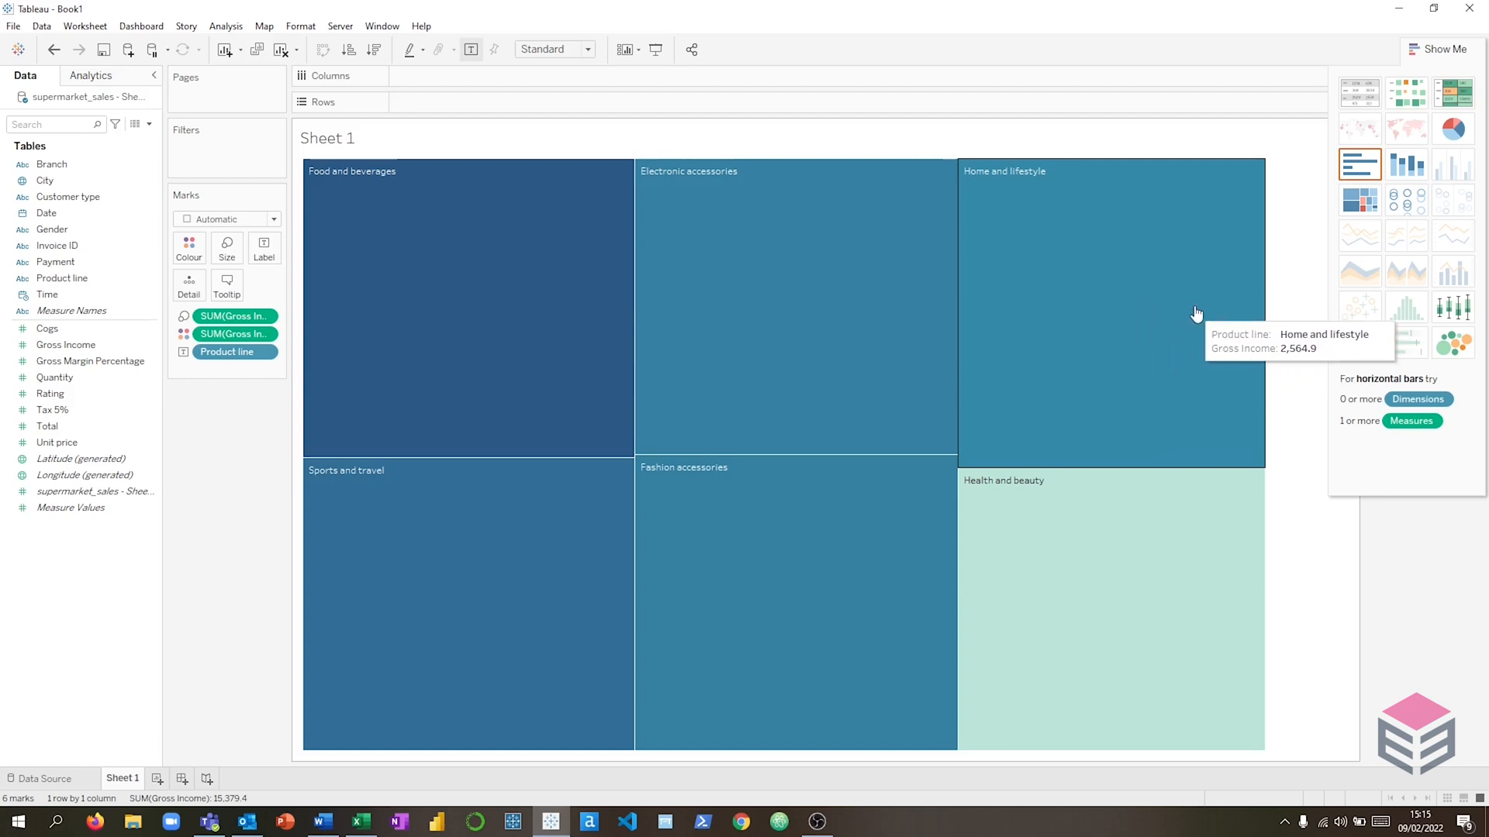
# Step: Change the treemap to horizontal bars and set the mark type to Line
pyautogui.click(1358, 164)
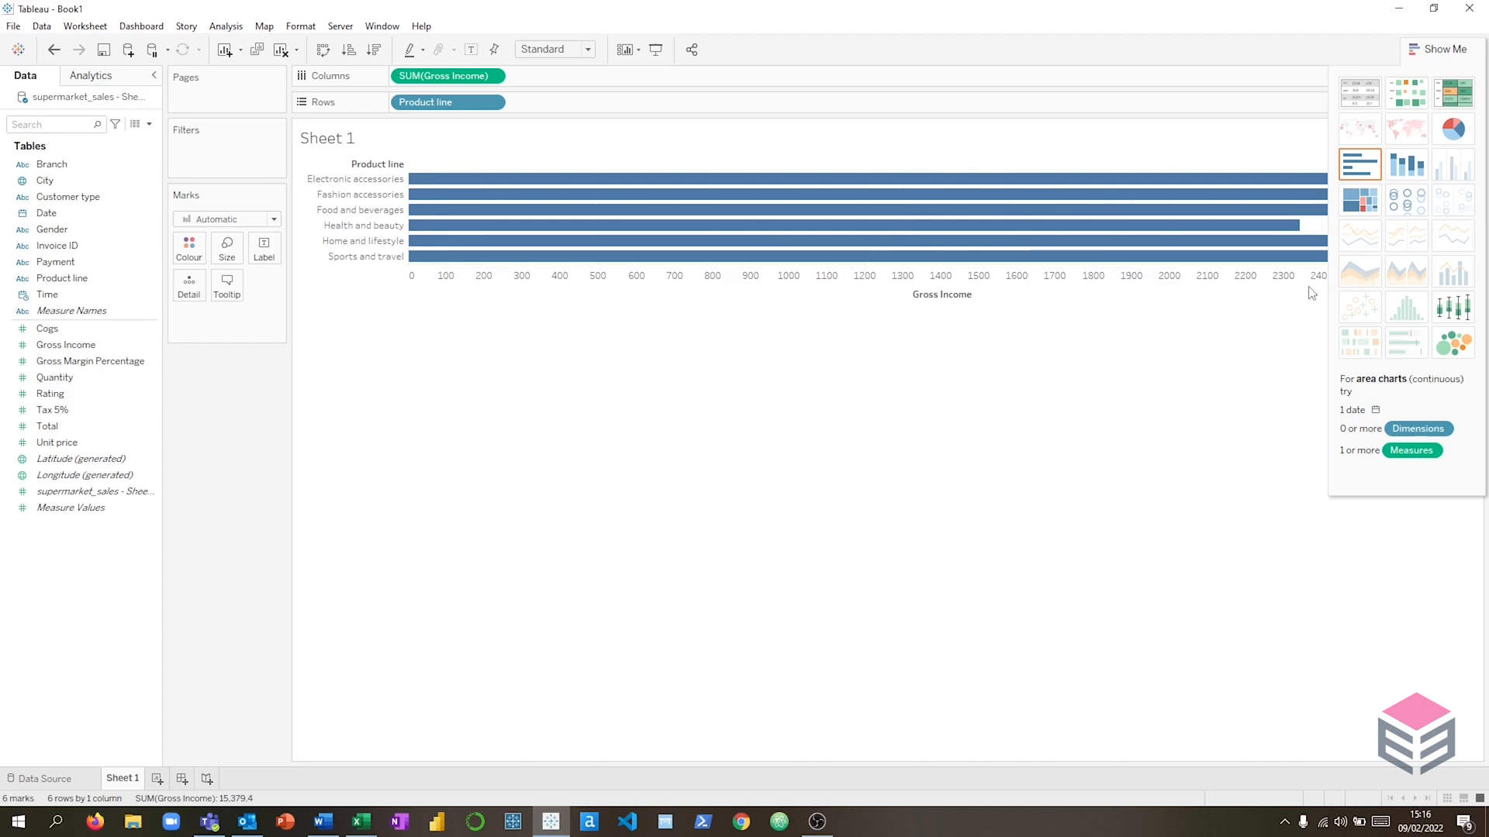
pyautogui.click(273, 219)
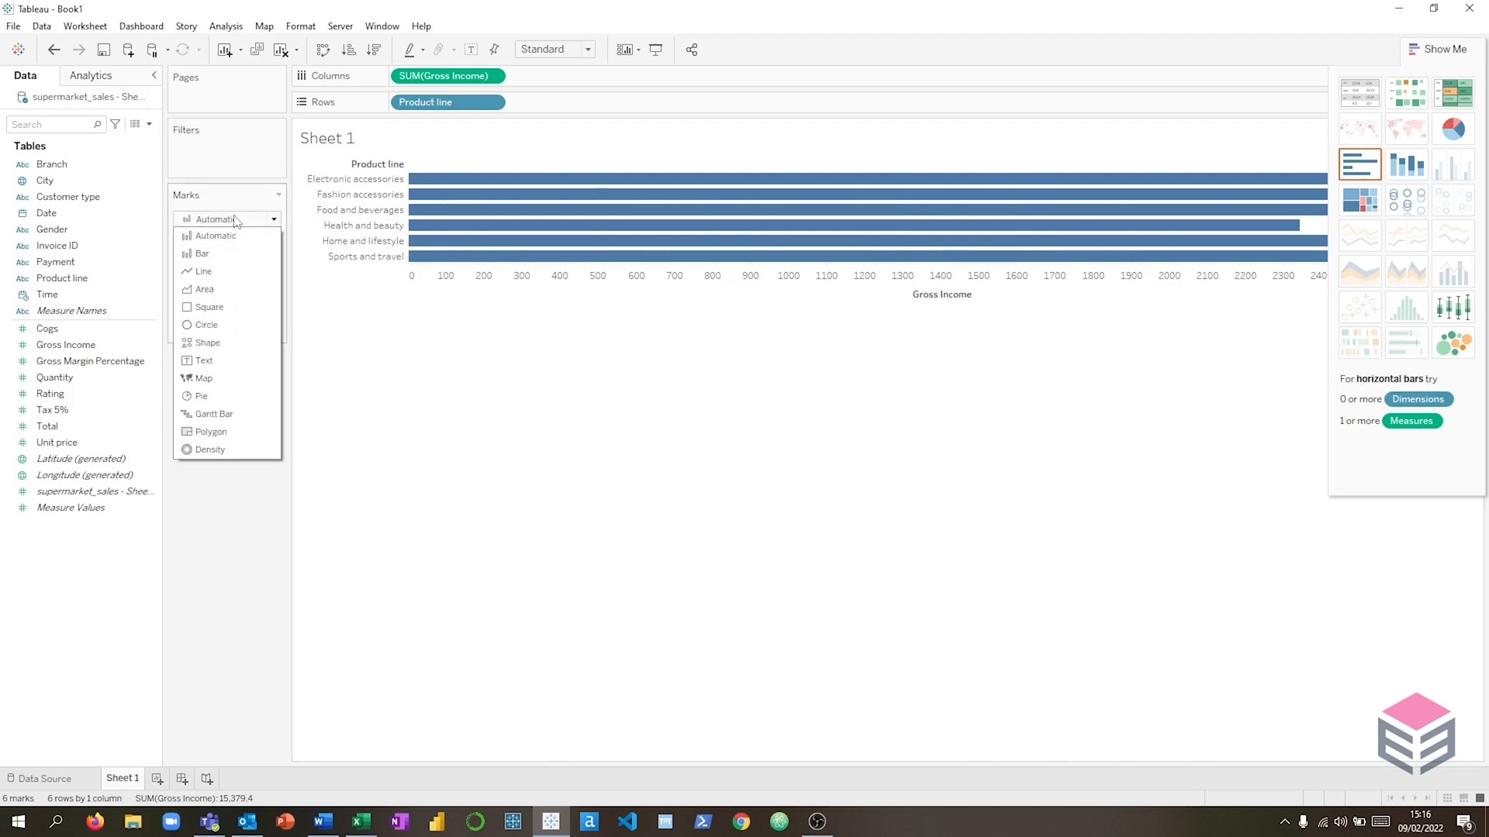
pyautogui.click(220, 272)
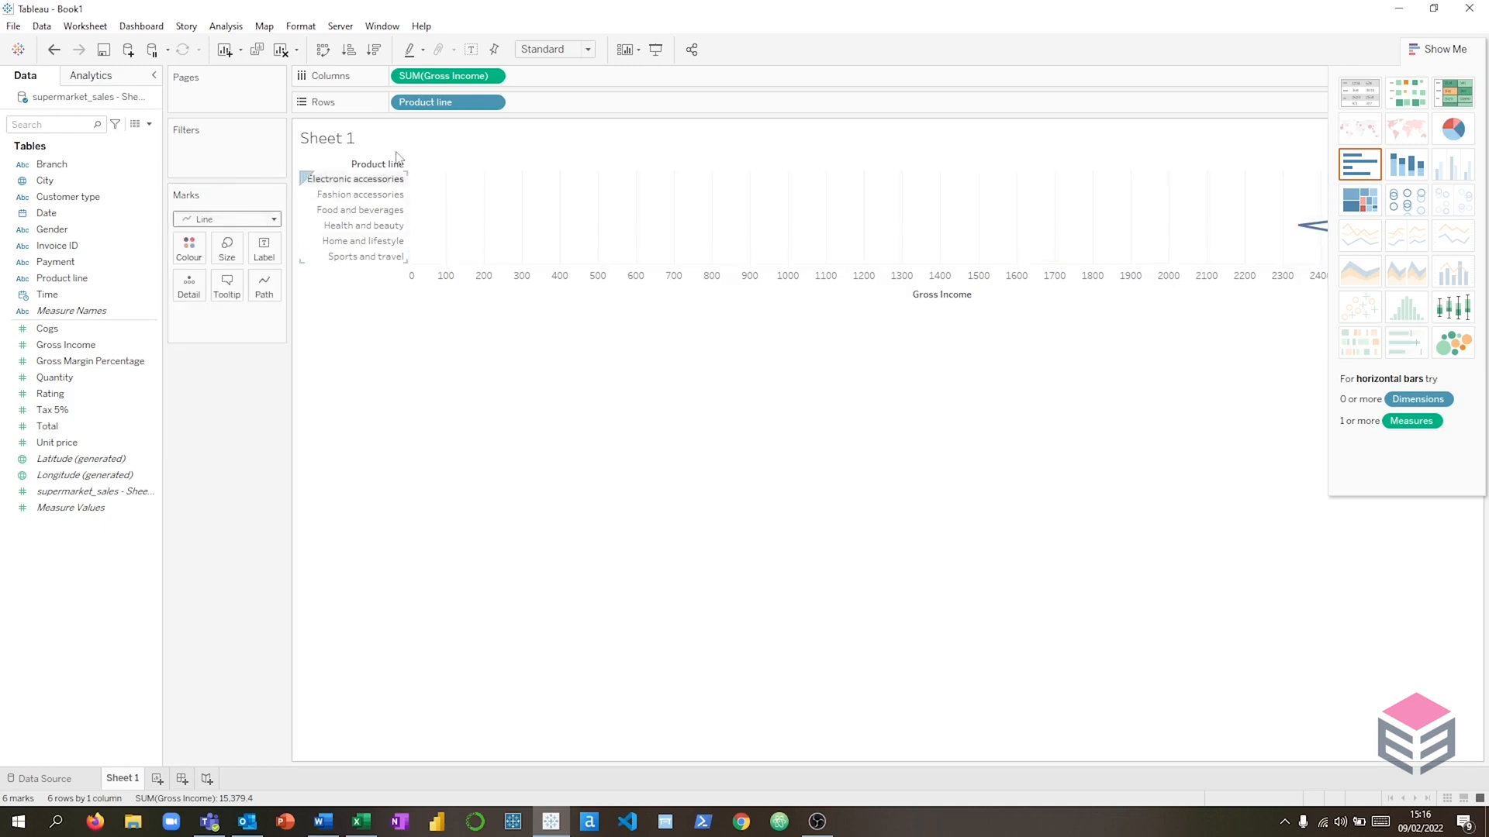
pyautogui.click(1416, 51)
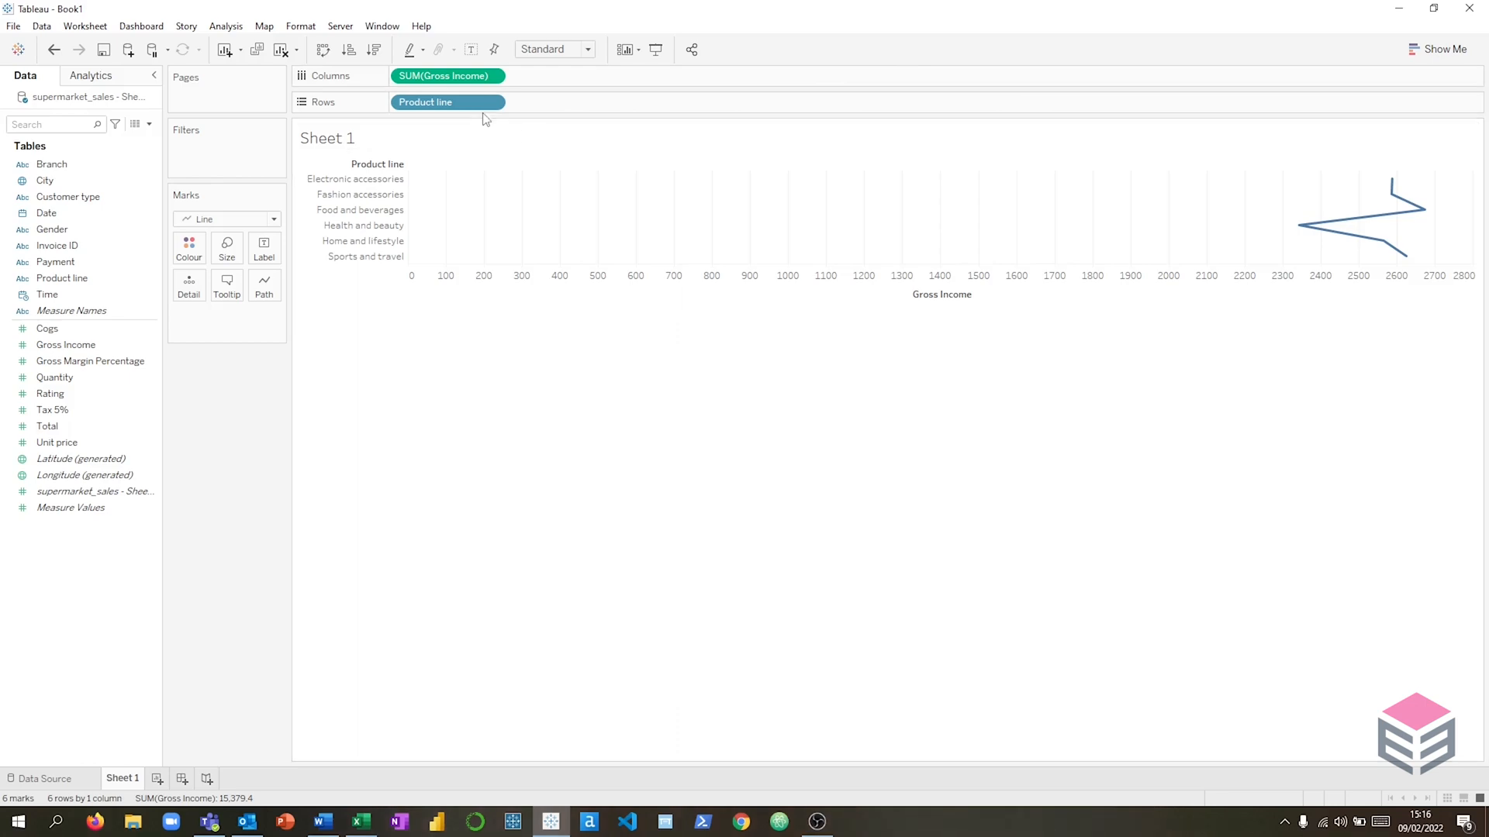
# Step: Arrange the chart with Product line as columns and Gross Income as rows, and set the mark type to Bar
pyautogui.moveTo(481, 101); pyautogui.dragTo(515, 102)
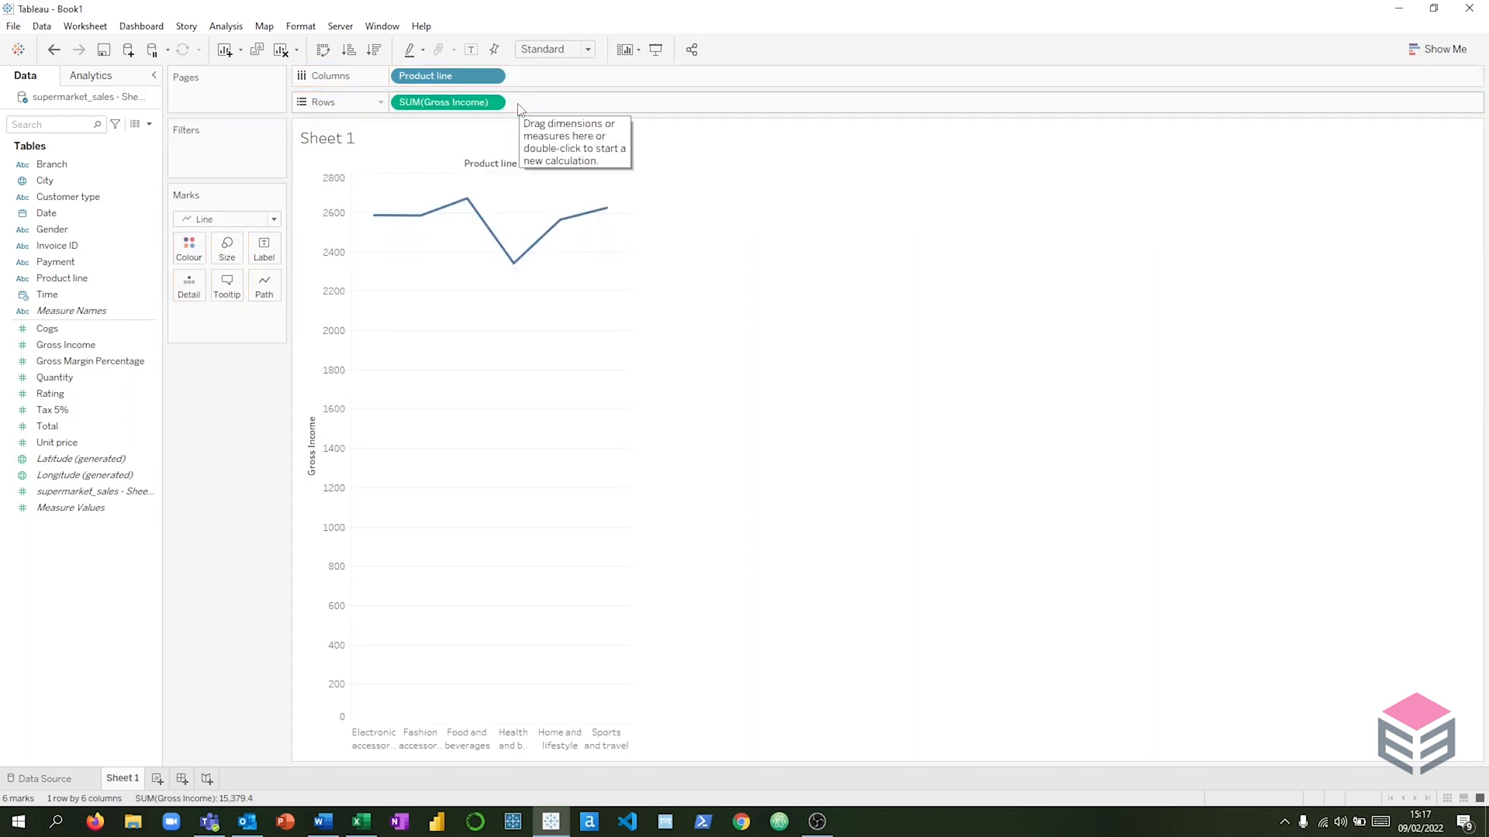
pyautogui.click(256, 220)
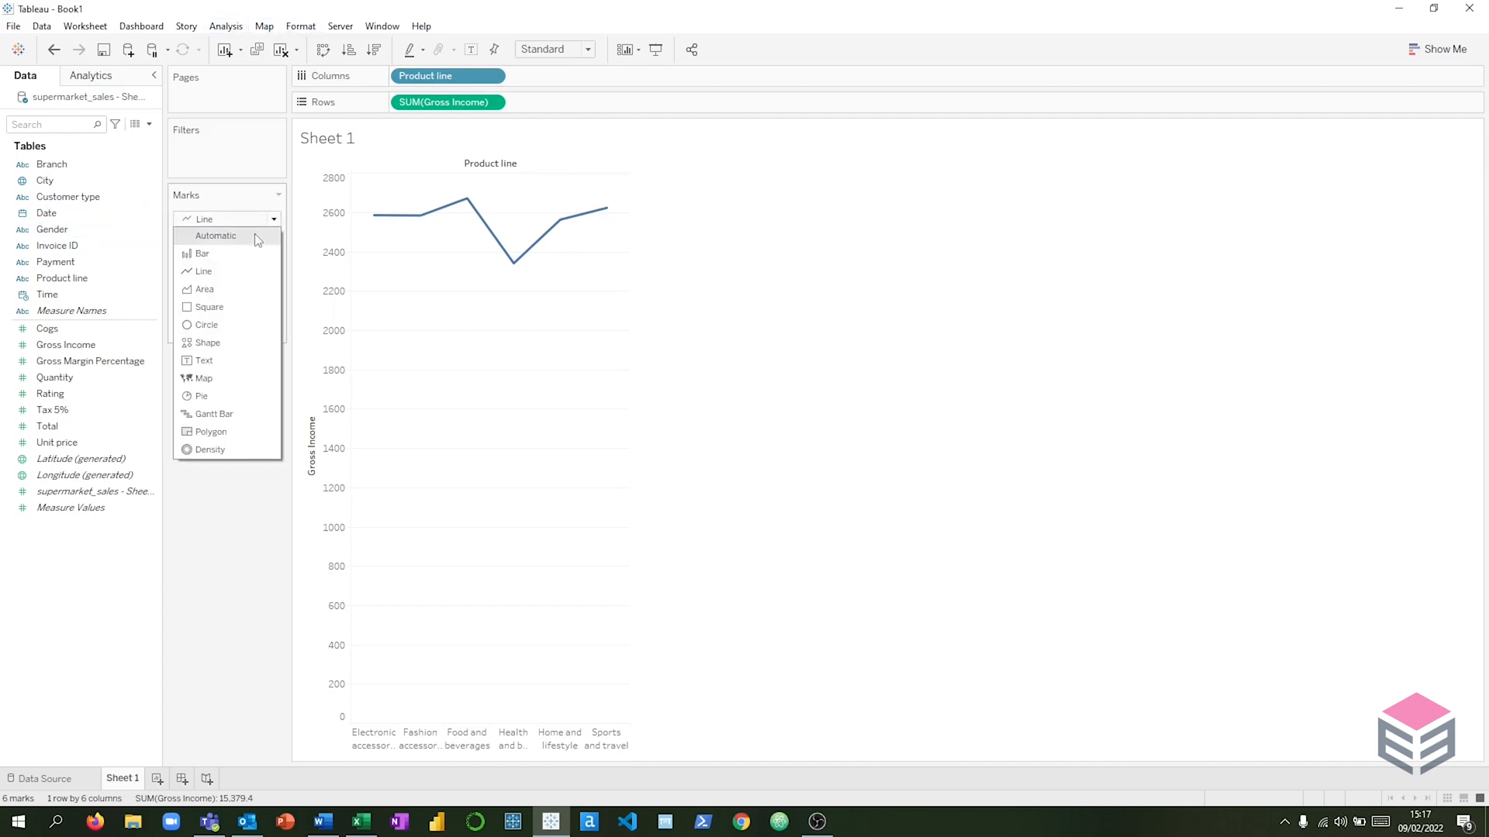
pyautogui.click(240, 252)
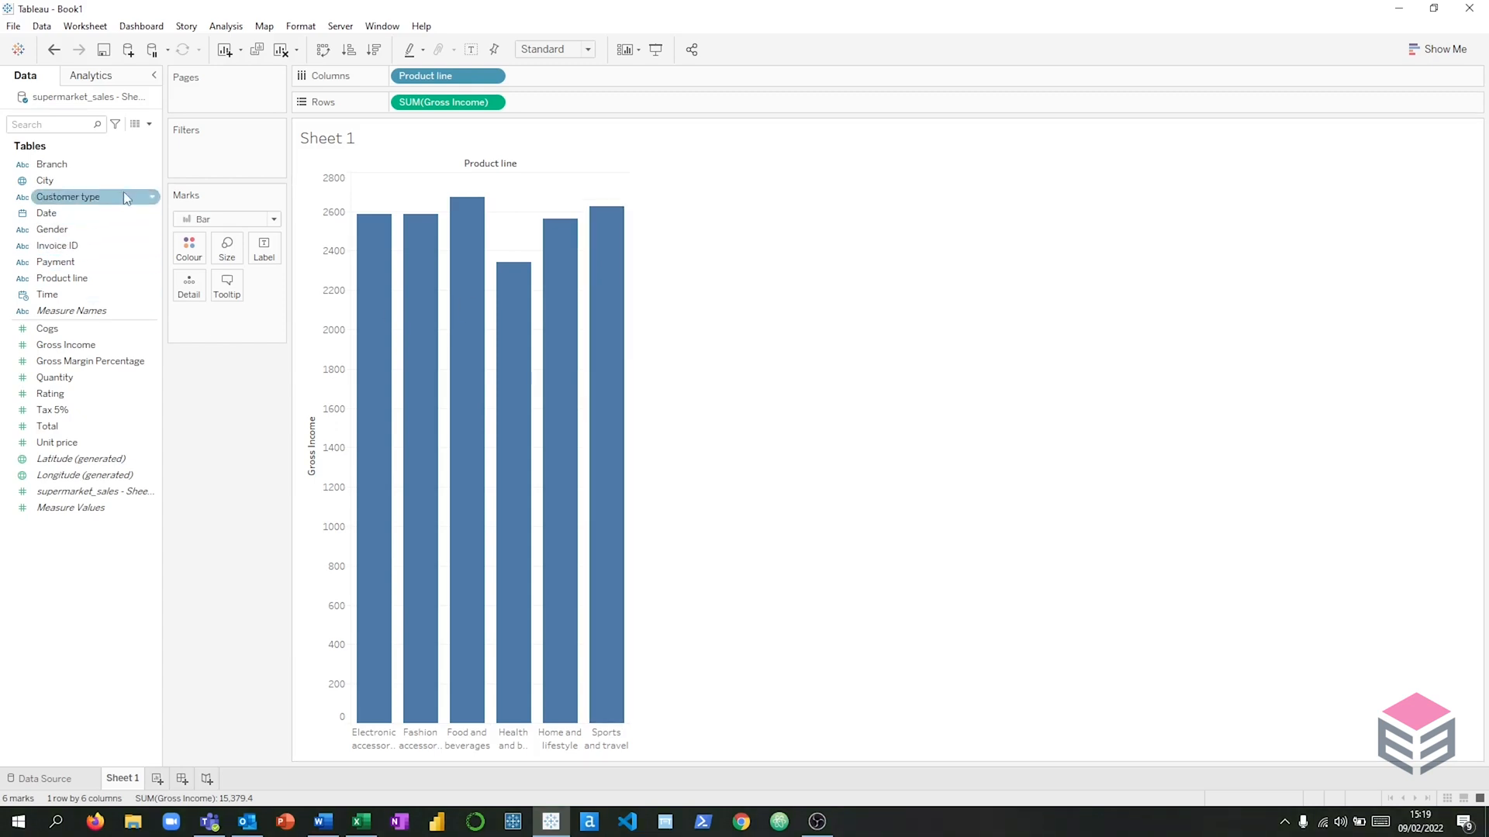
# Step: Filter the chart on Branch so that only branch B is included
pyautogui.moveTo(118, 170); pyautogui.dragTo(245, 155)
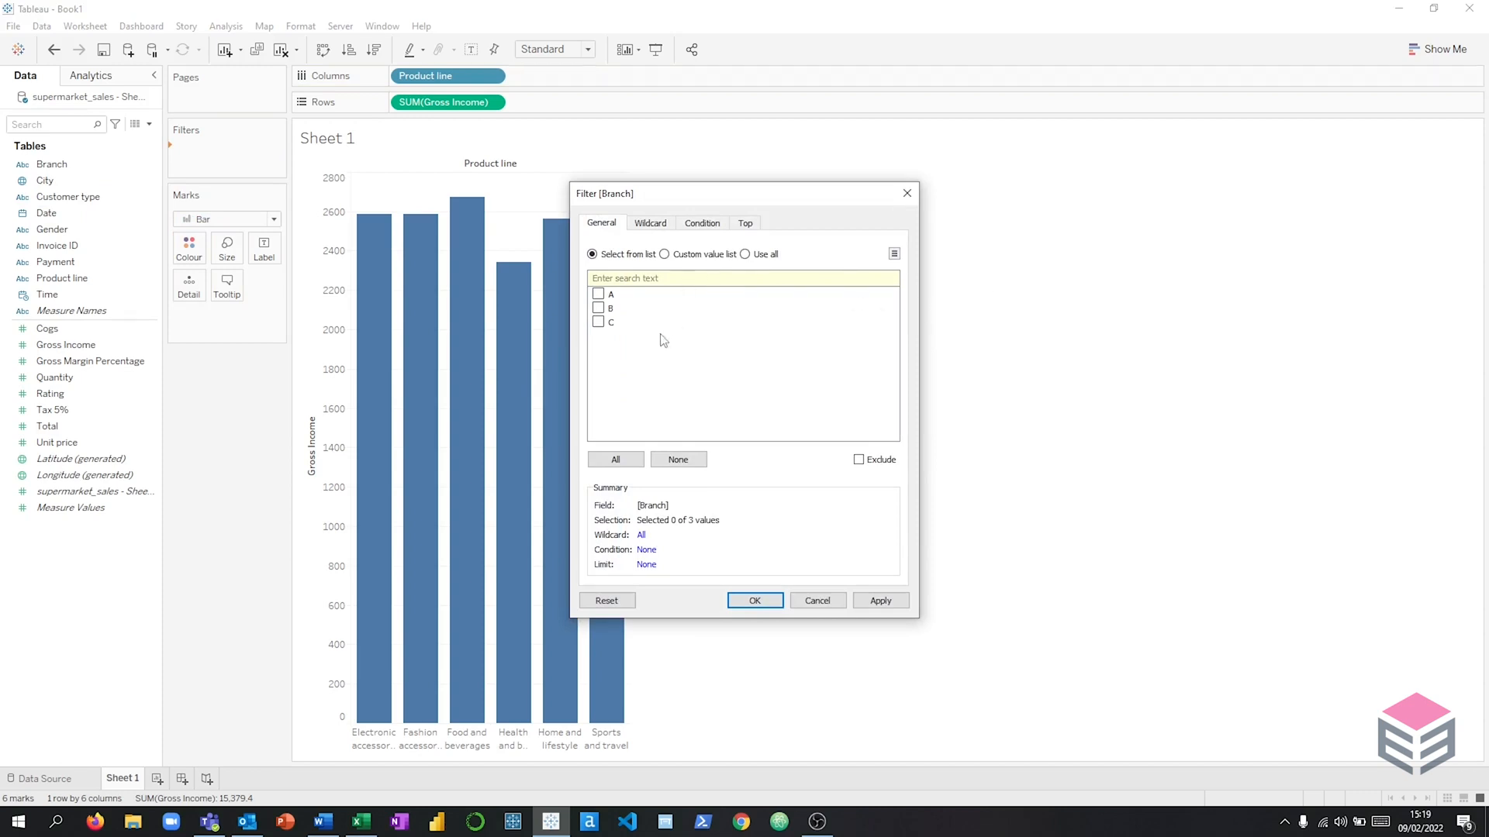
pyautogui.click(598, 308)
pyautogui.click(881, 601)
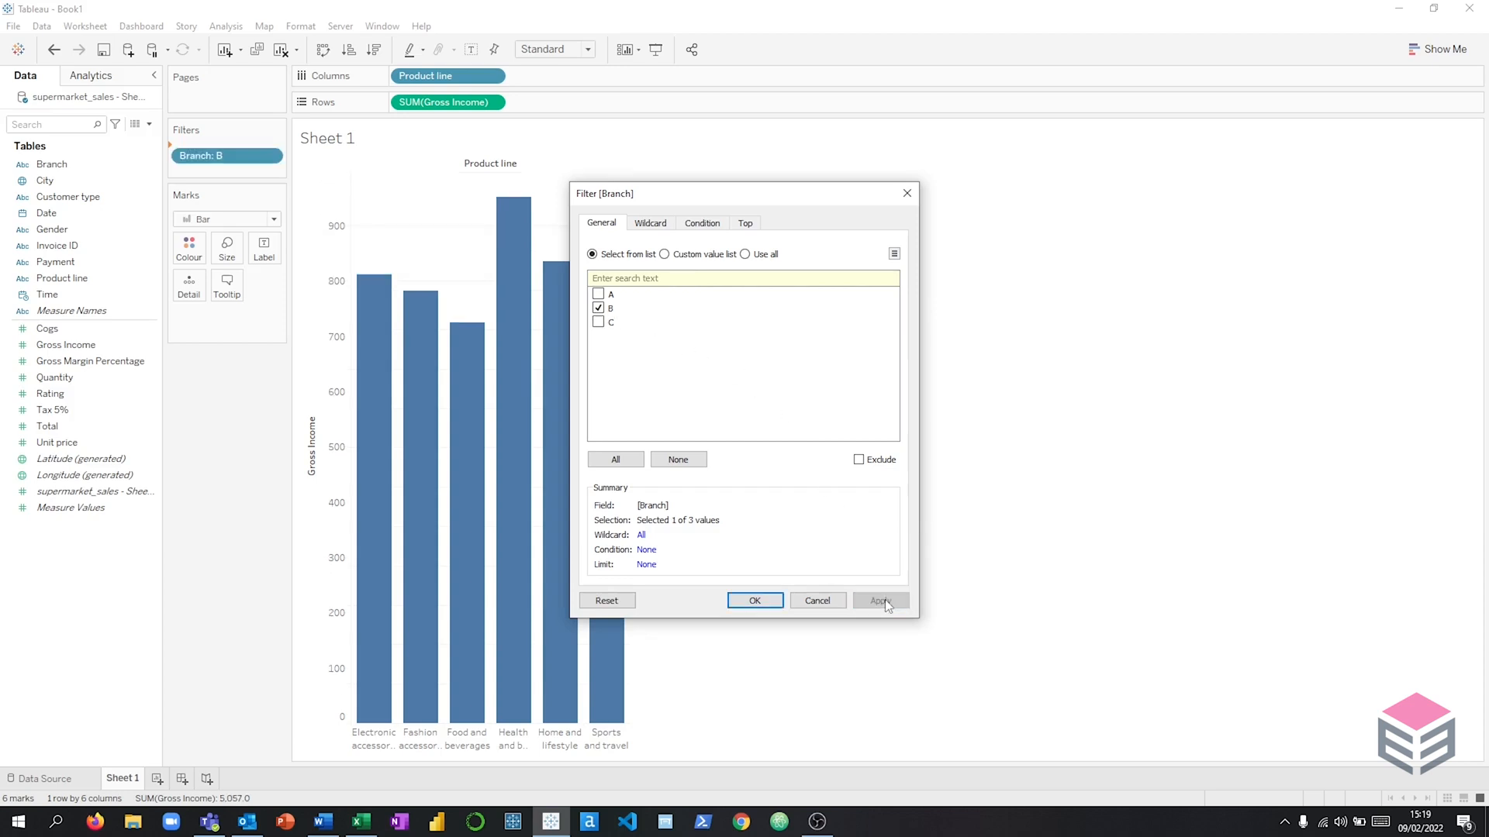
pyautogui.click(755, 601)
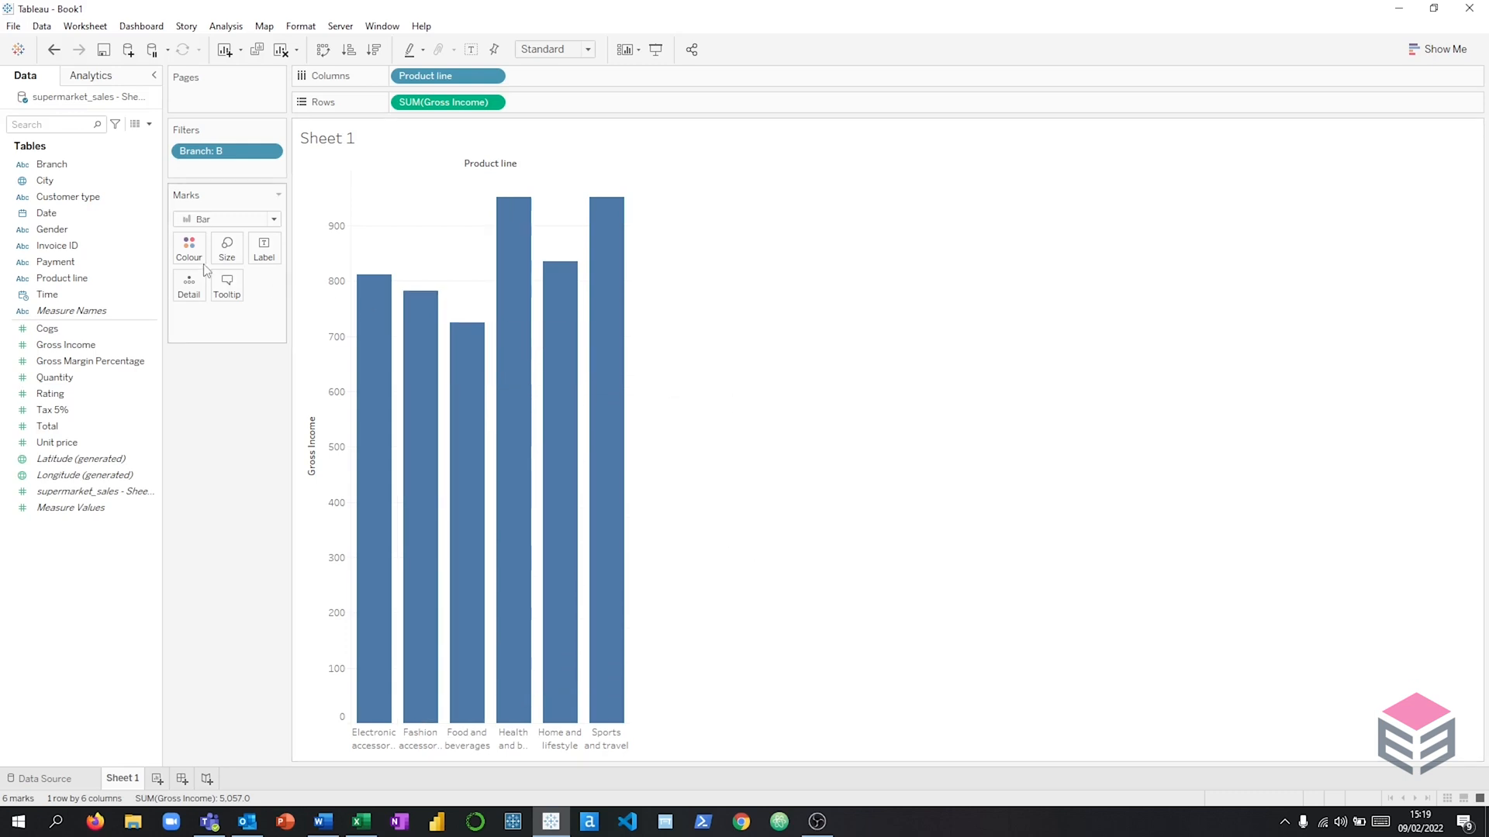
# Step: Change the colour of the bars to orange
pyautogui.click(190, 250)
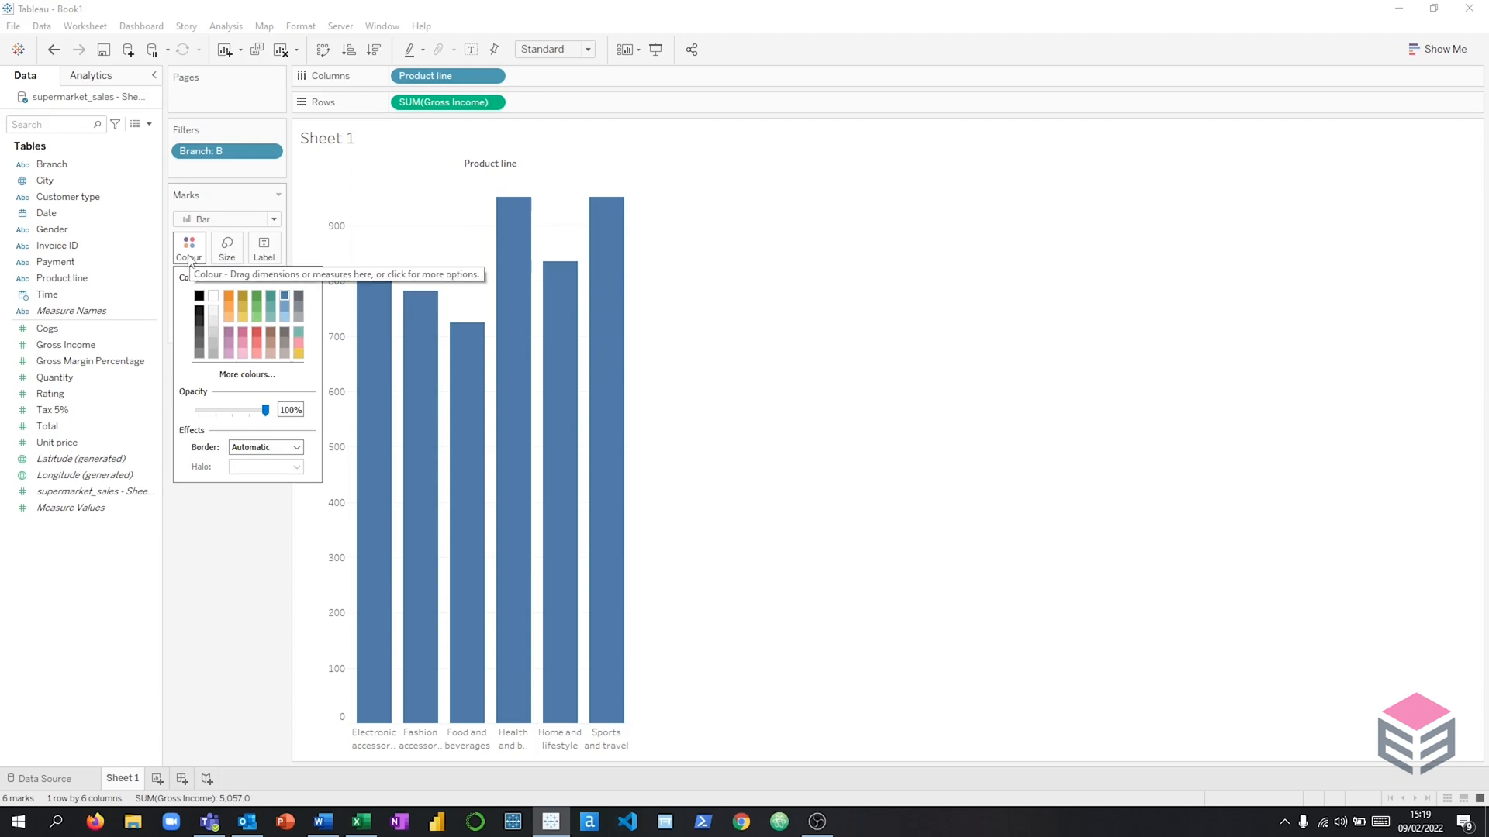
pyautogui.click(228, 296)
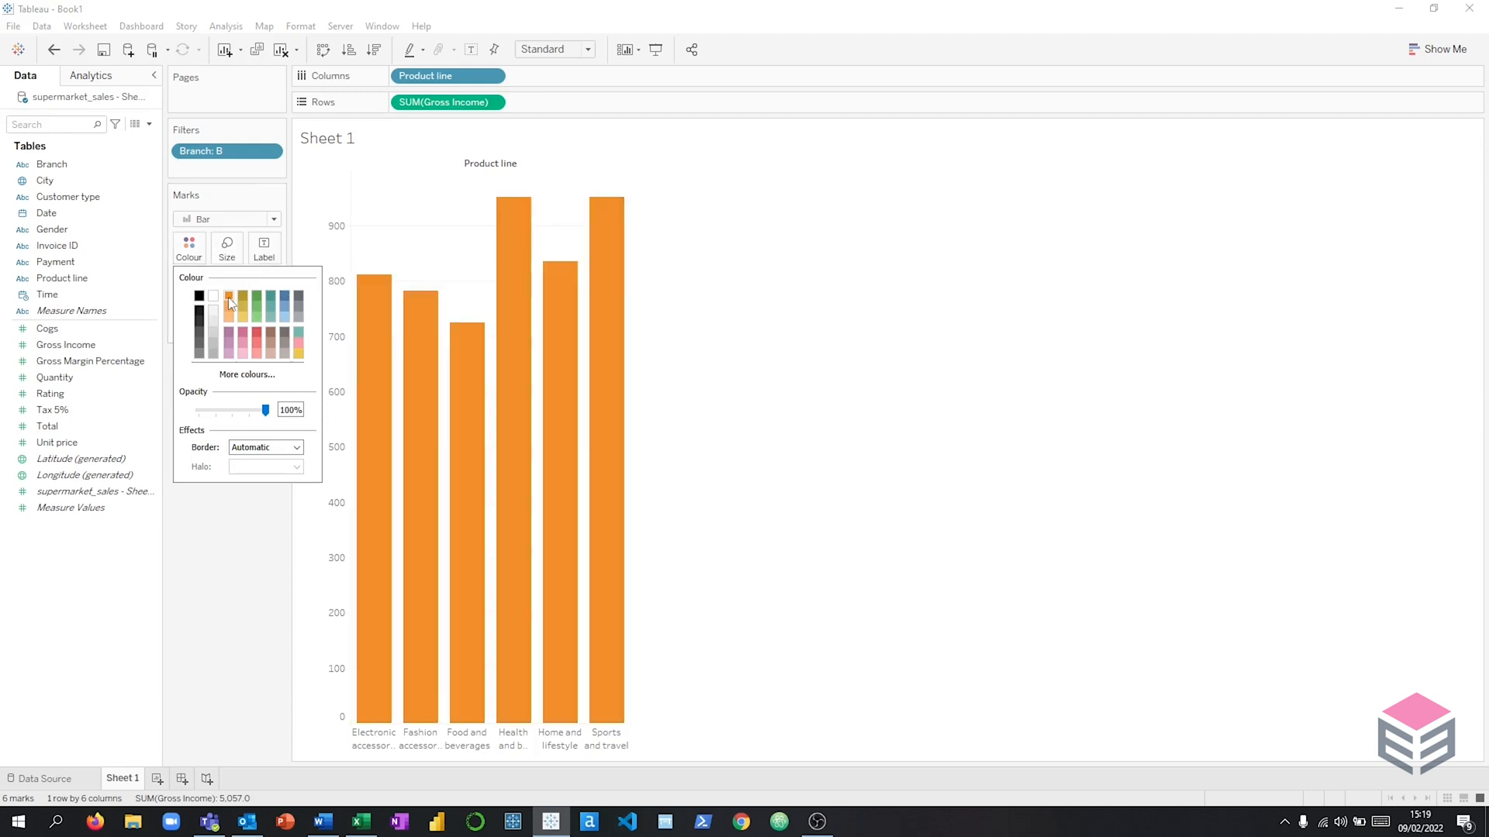
pyautogui.click(225, 515)
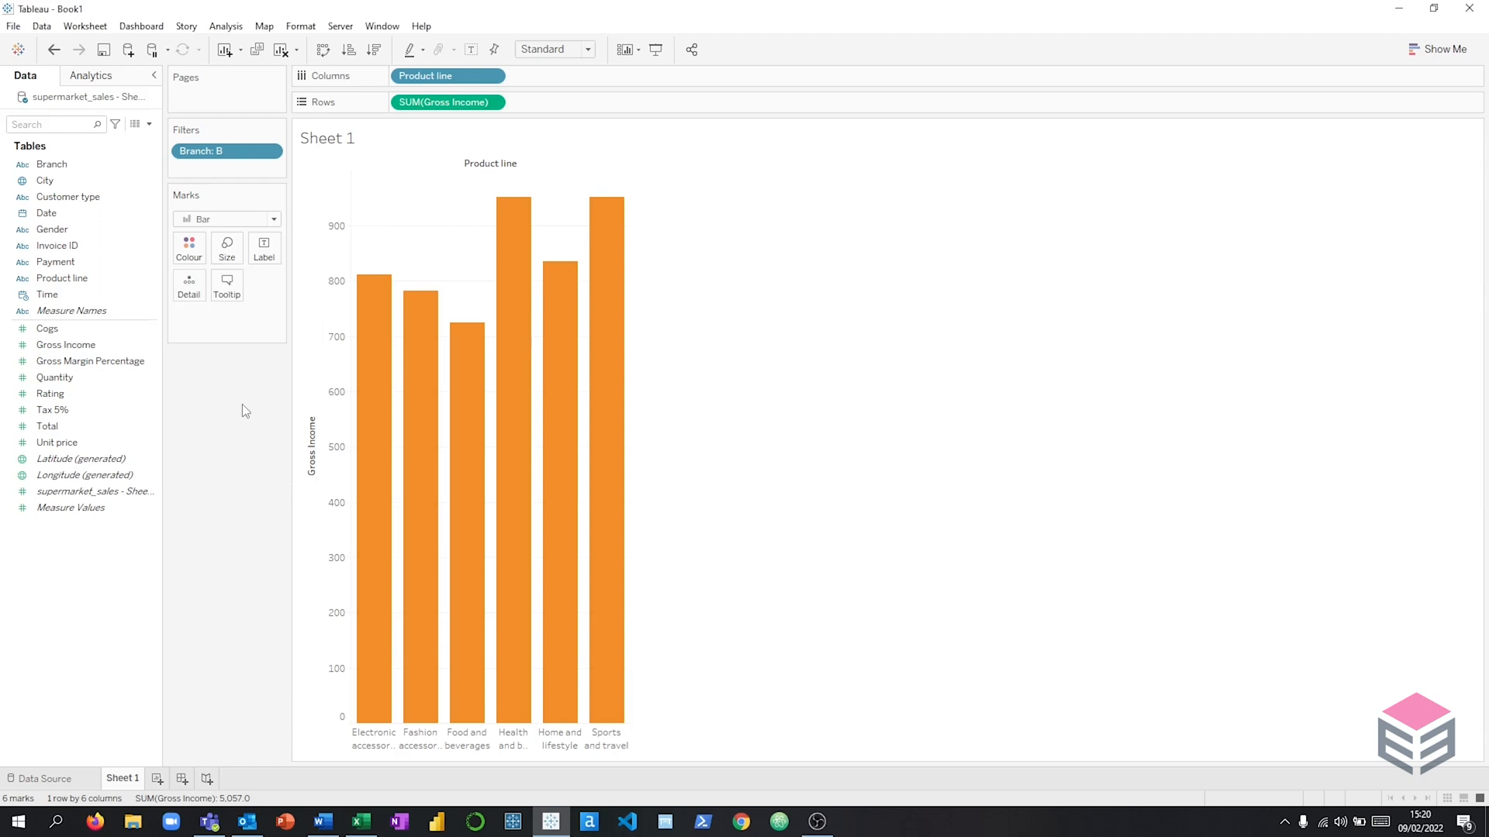
# Step: Add Gender as a detail of the bars, reassign it to colour, and highlight the Female segments through the legend
pyautogui.click(73, 234)
pyautogui.moveTo(74, 239); pyautogui.dragTo(191, 289)
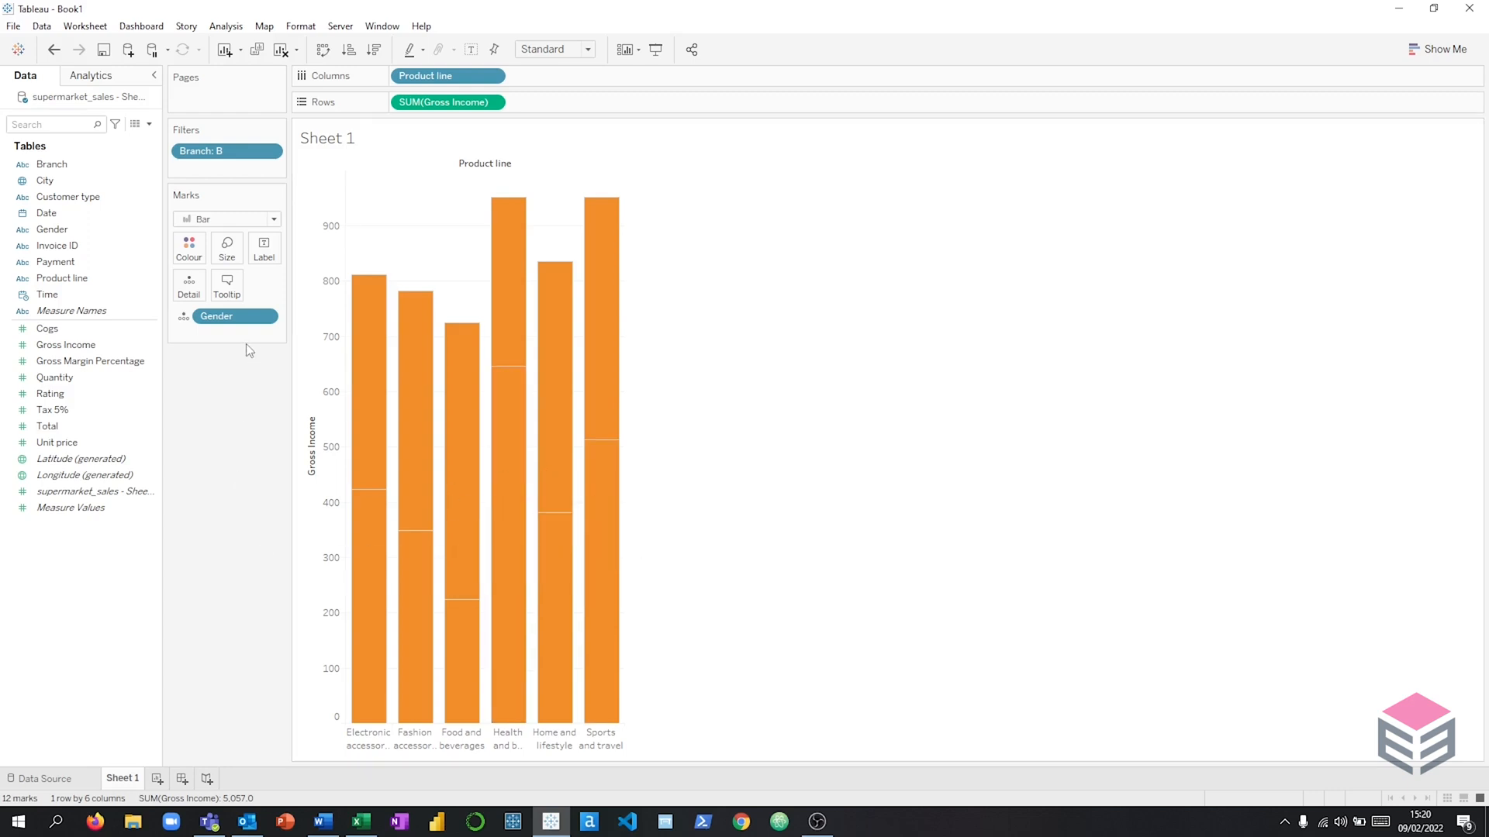
pyautogui.moveTo(239, 318); pyautogui.dragTo(189, 247)
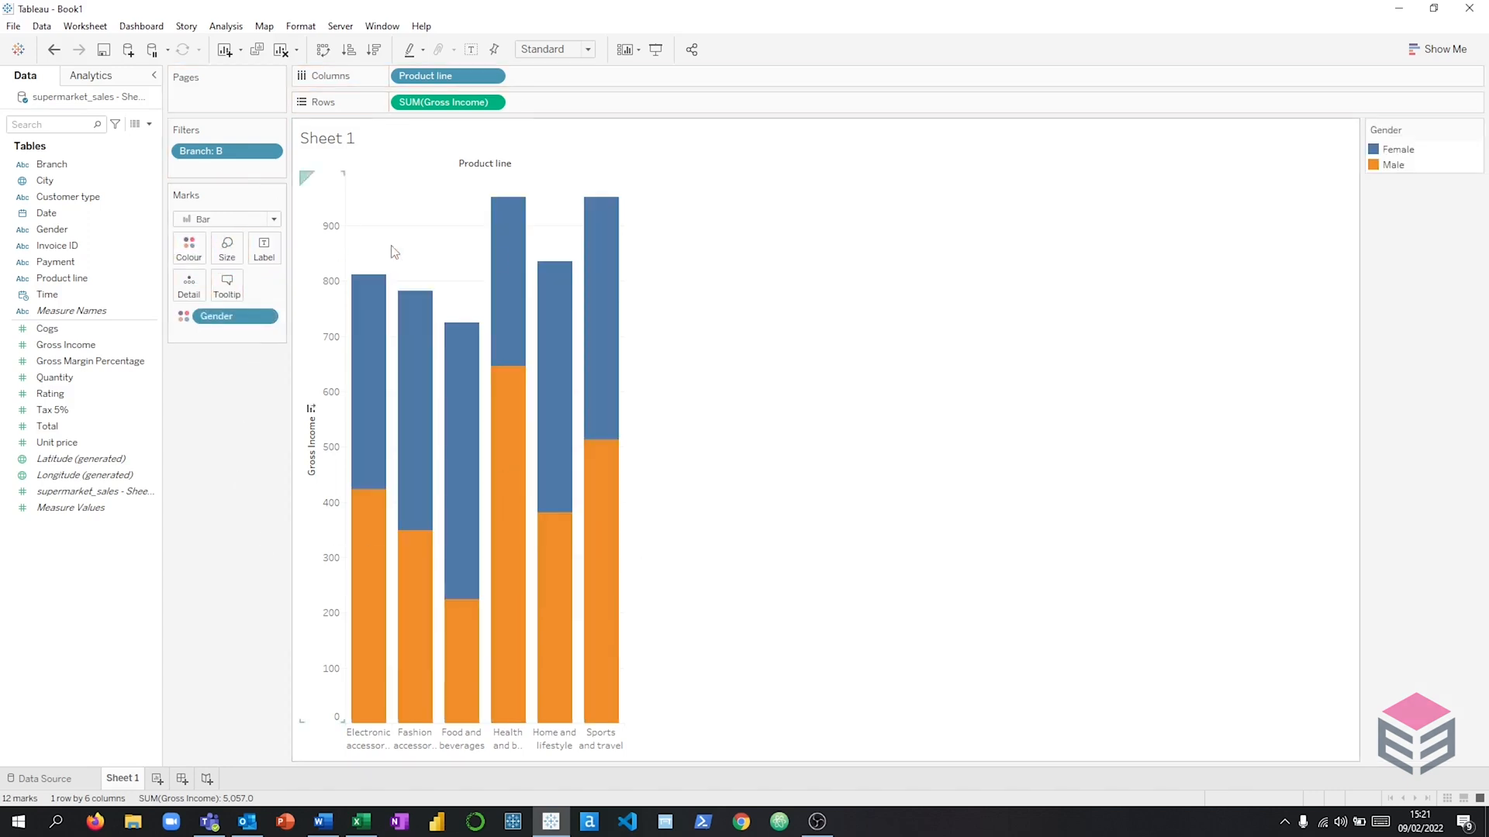
pyautogui.click(1376, 154)
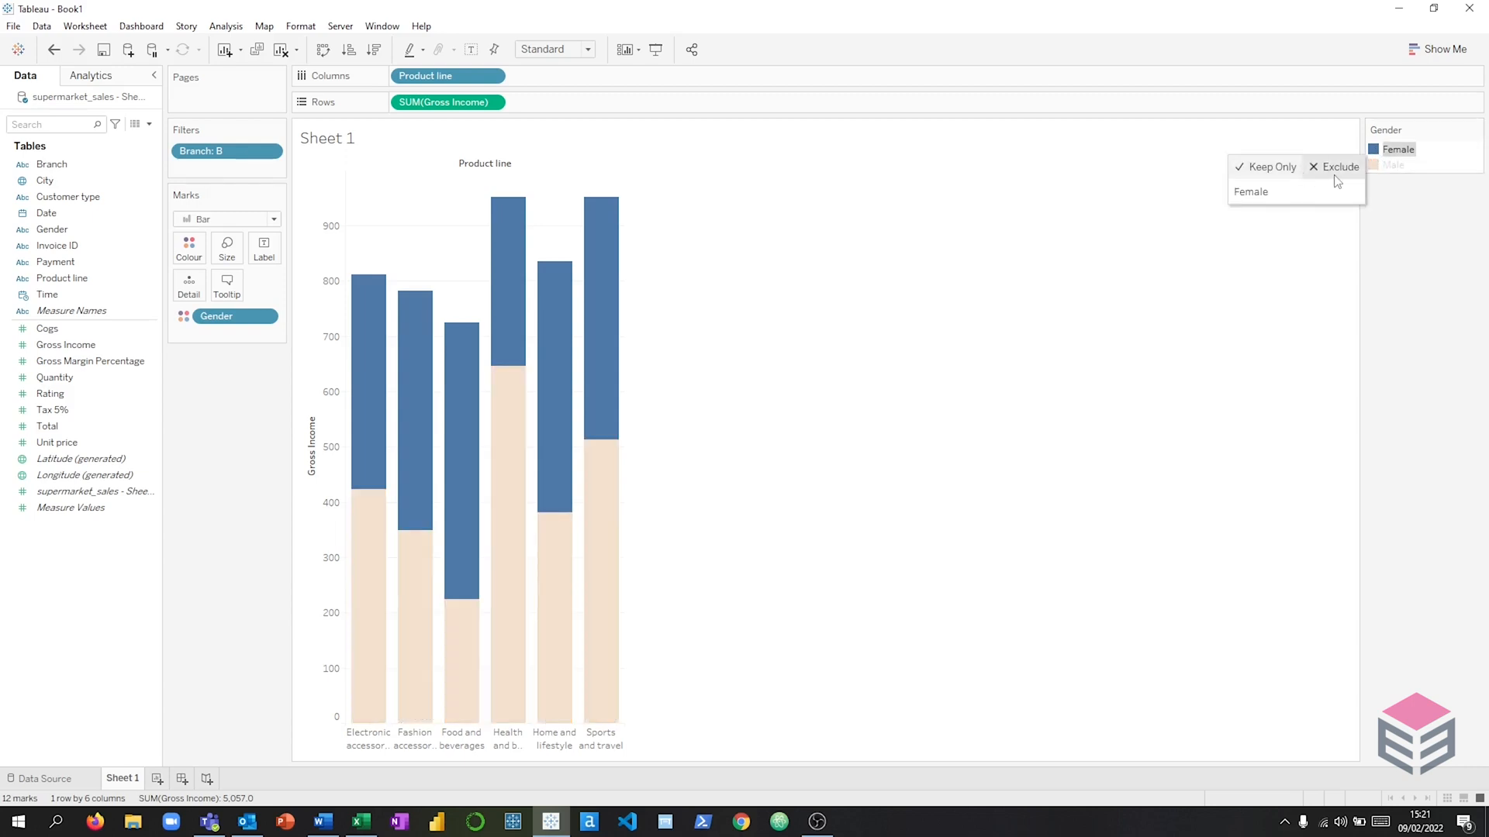
pyautogui.click(1083, 363)
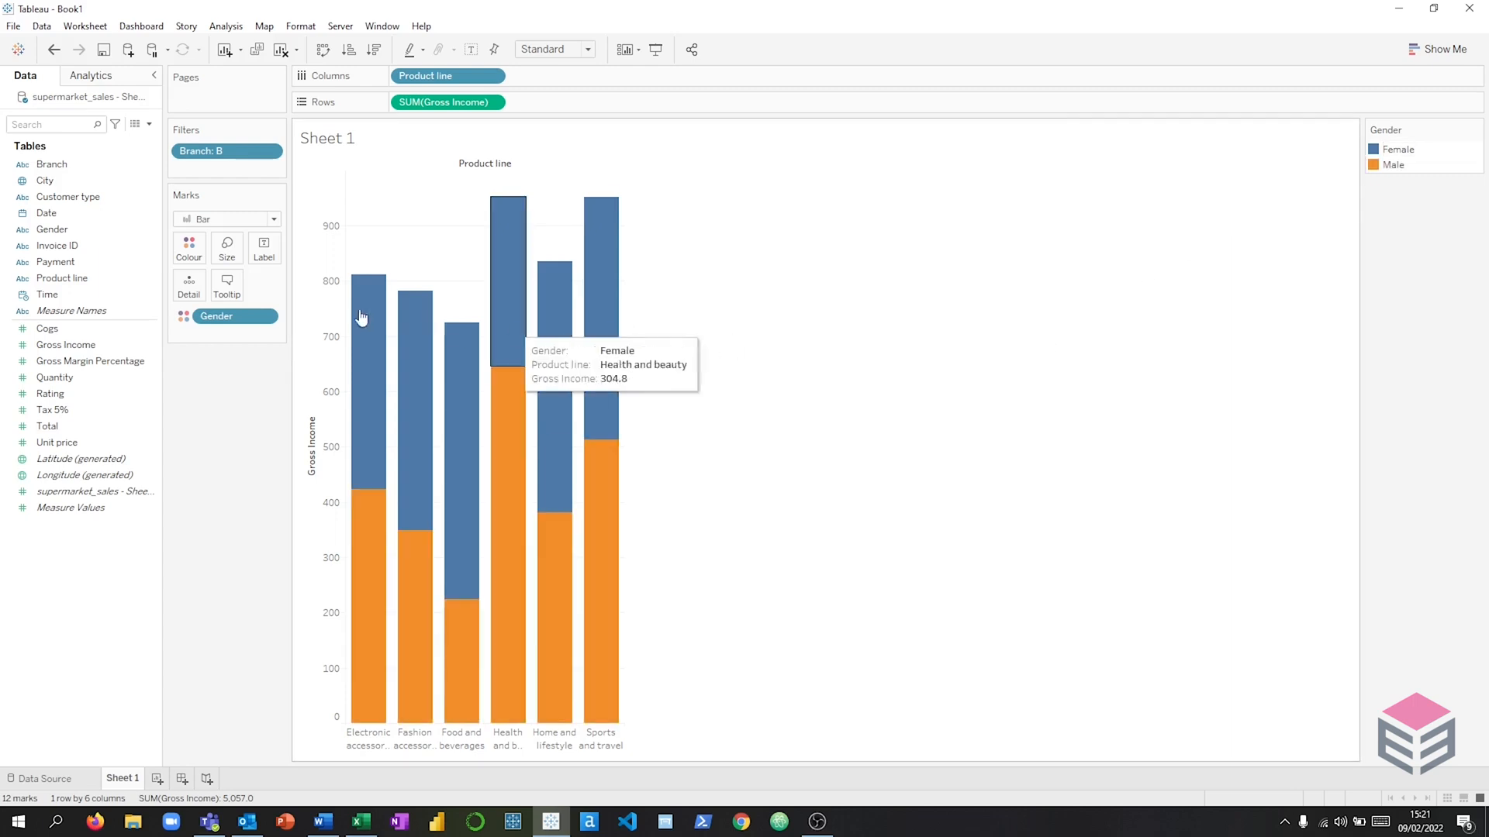
# Step: Remove Gender from the marks and remove the Branch filter from the sheet
pyautogui.click(267, 317)
pyautogui.click(232, 566)
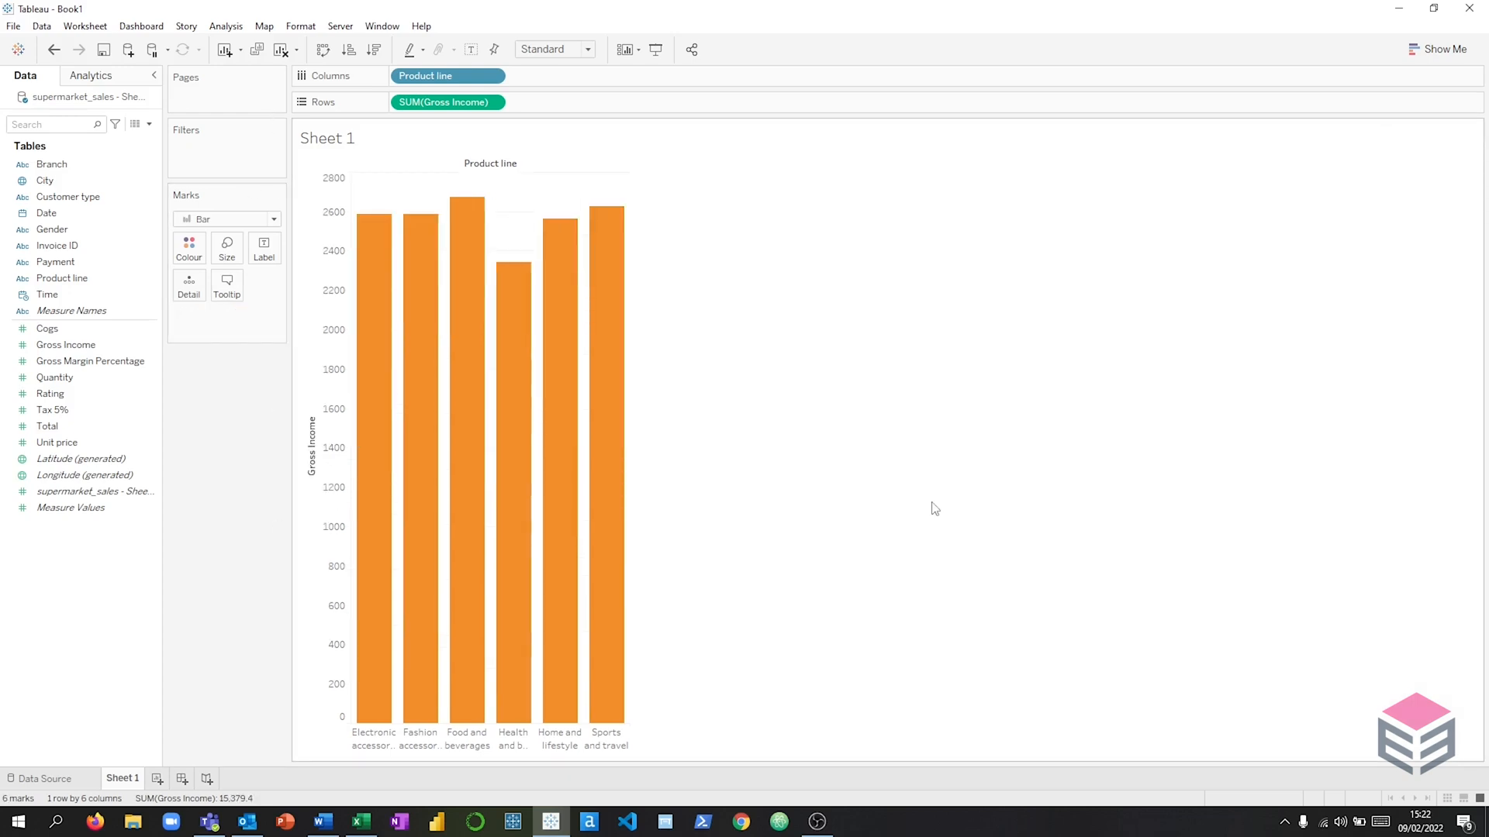
# Step: Colour the bars by Branch and vary the size of their segments by Payment
pyautogui.moveTo(89, 169); pyautogui.dragTo(192, 256)
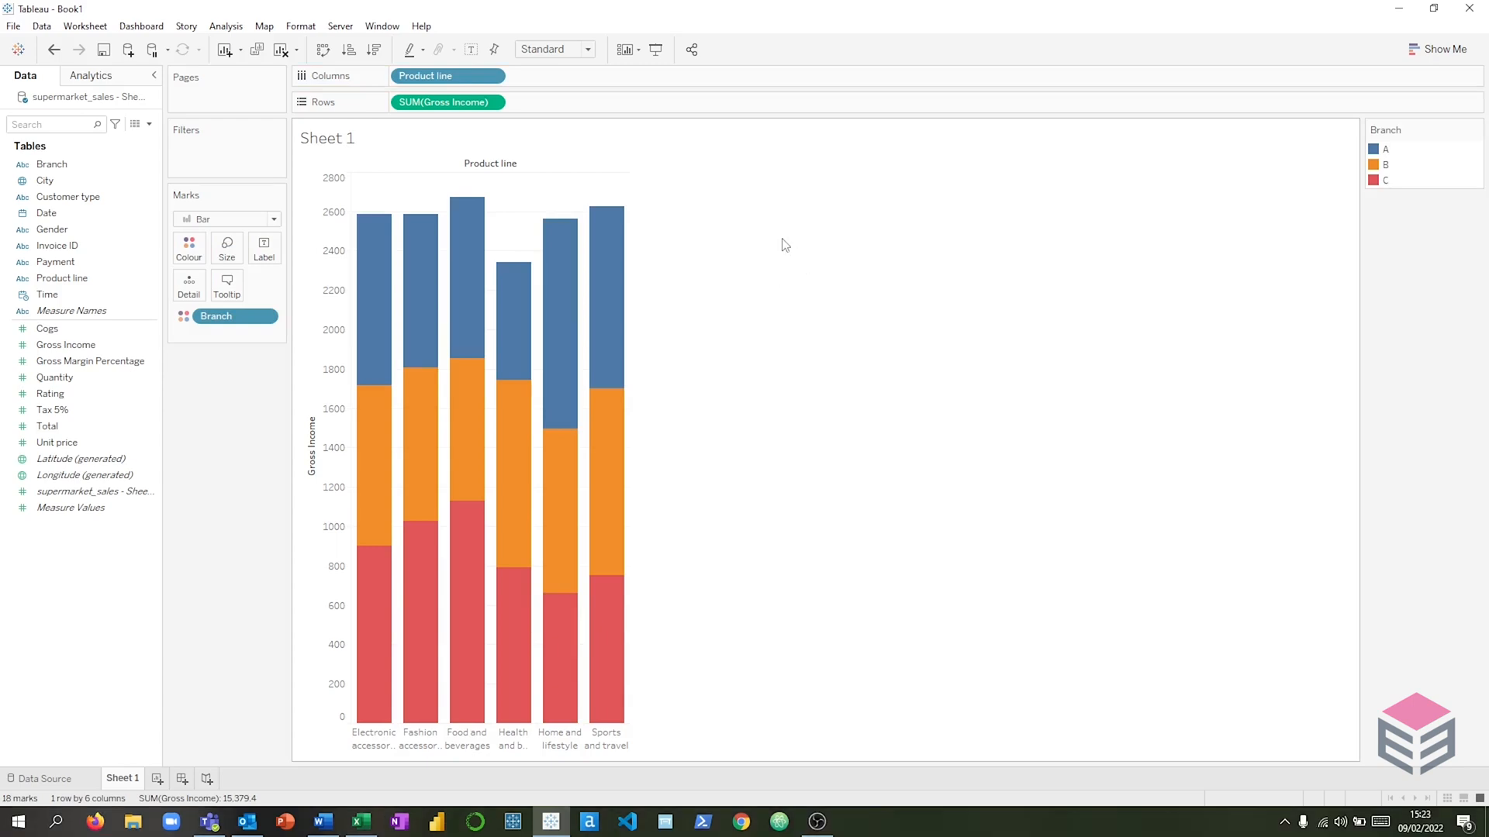
pyautogui.click(81, 264)
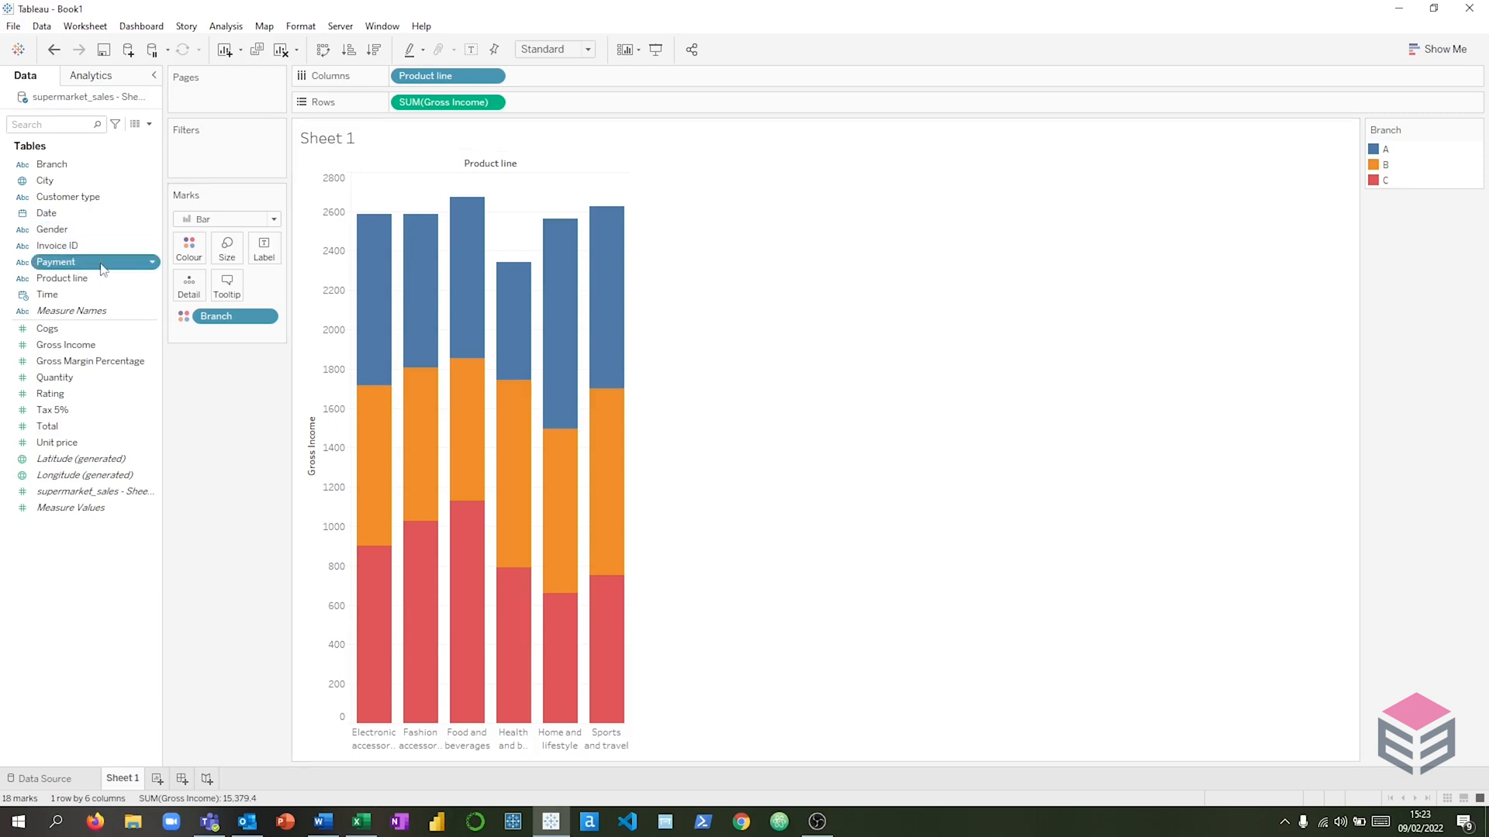
pyautogui.moveTo(80, 266); pyautogui.dragTo(232, 256)
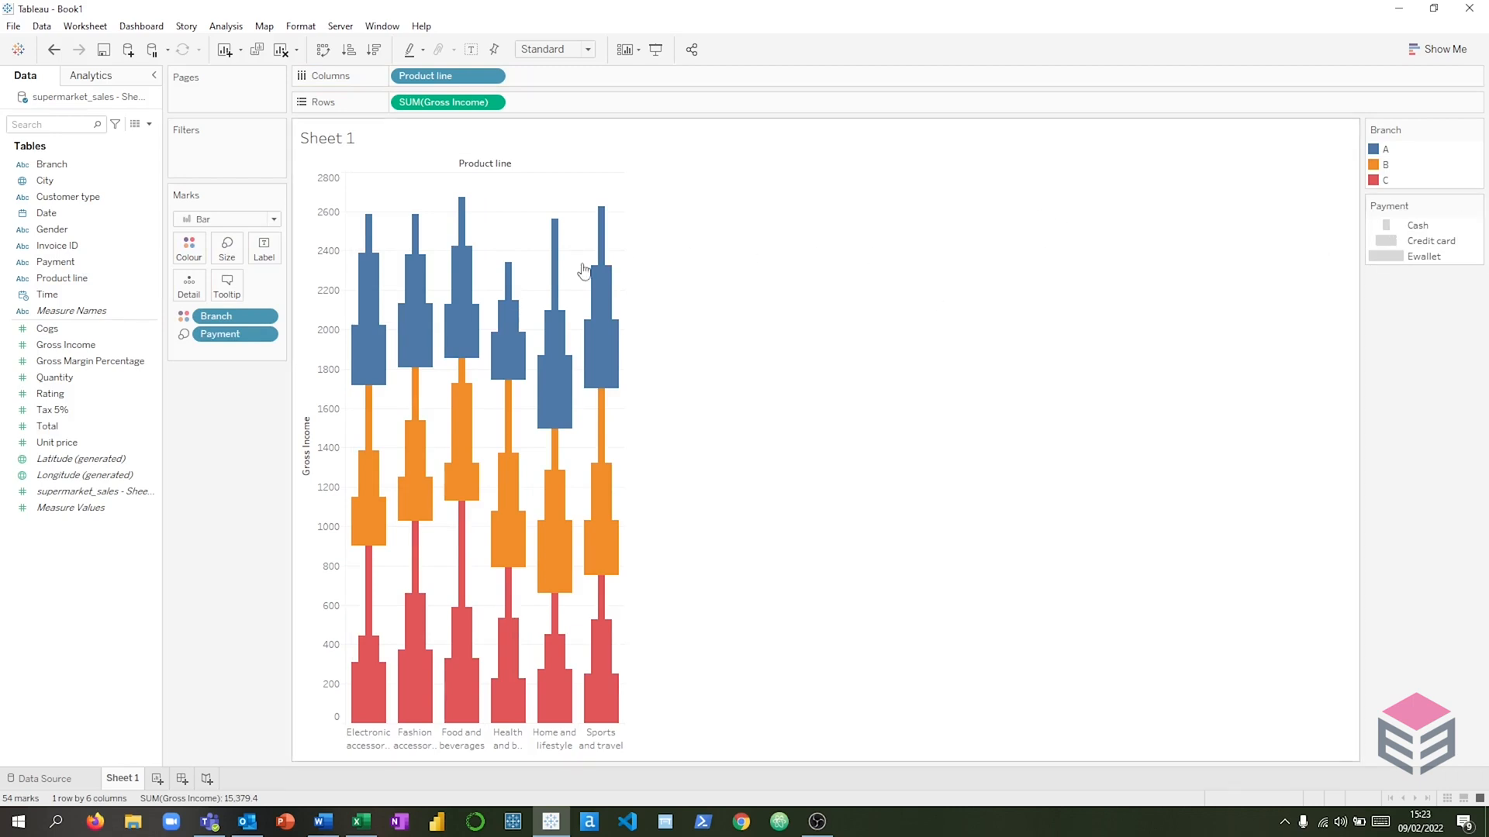
pyautogui.moveTo(466, 277)
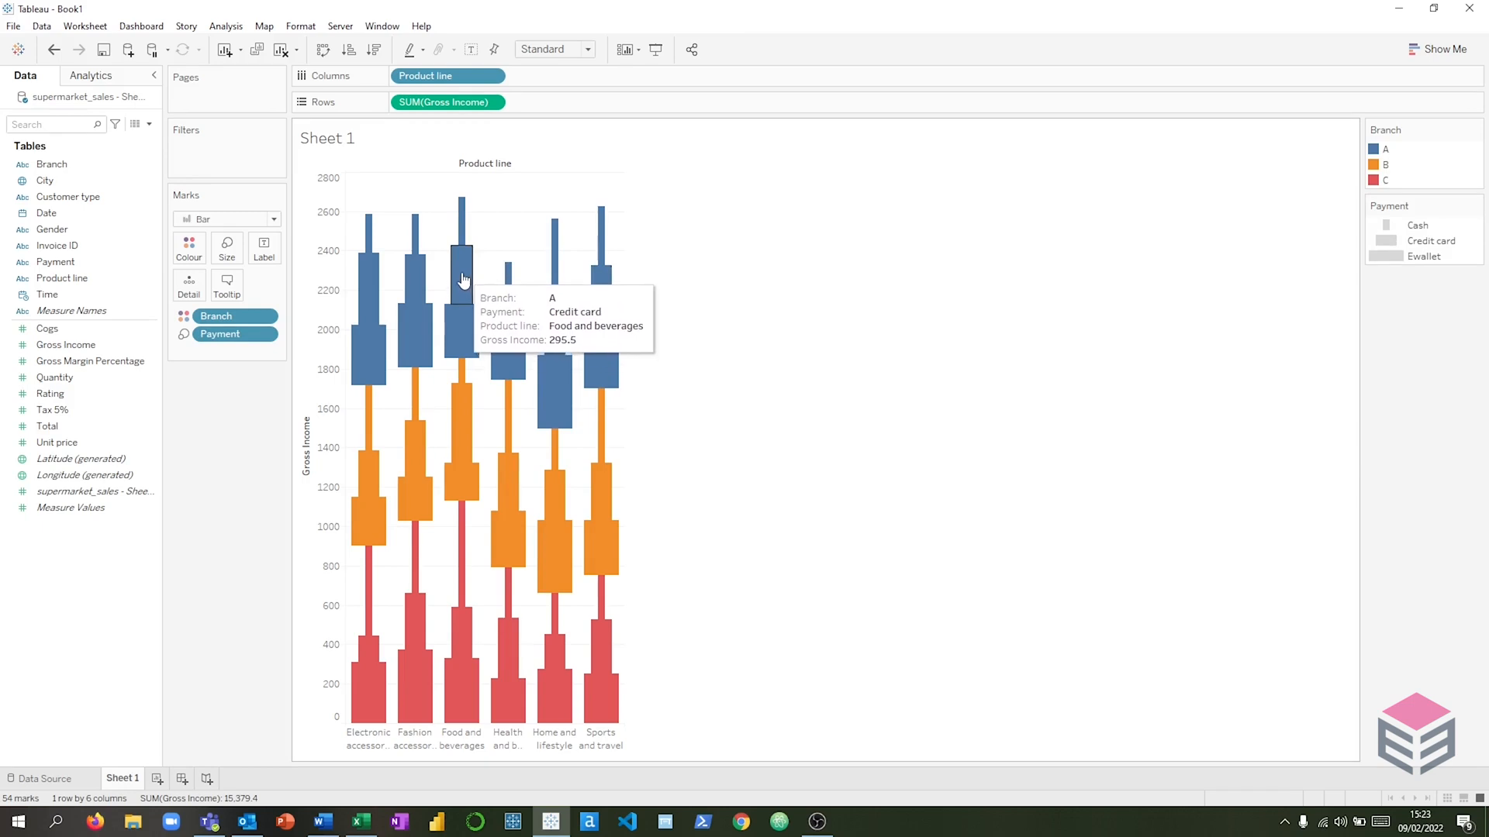
pyautogui.moveTo(461, 322)
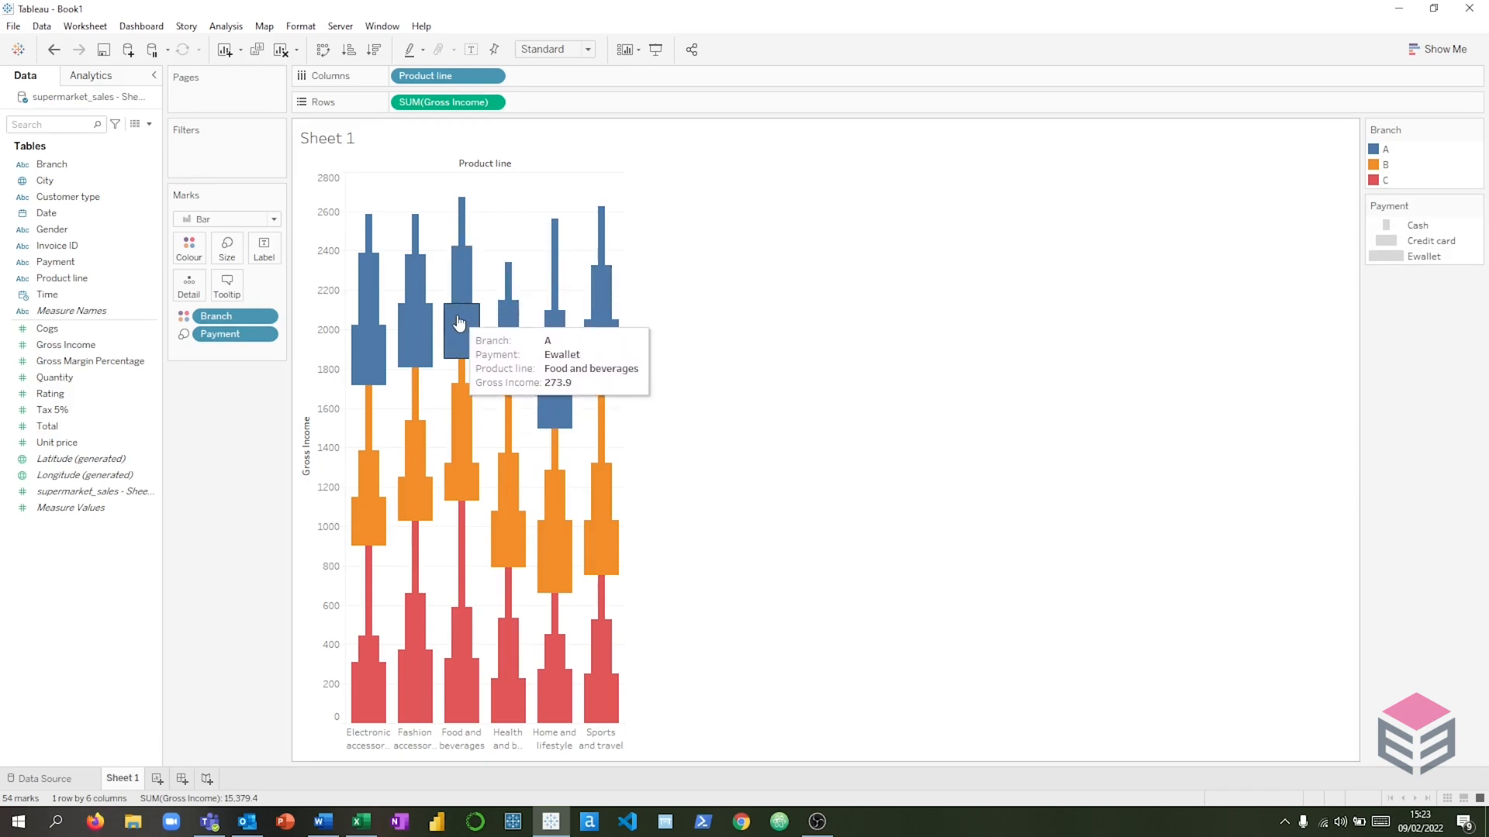
pyautogui.moveTo(1388, 231)
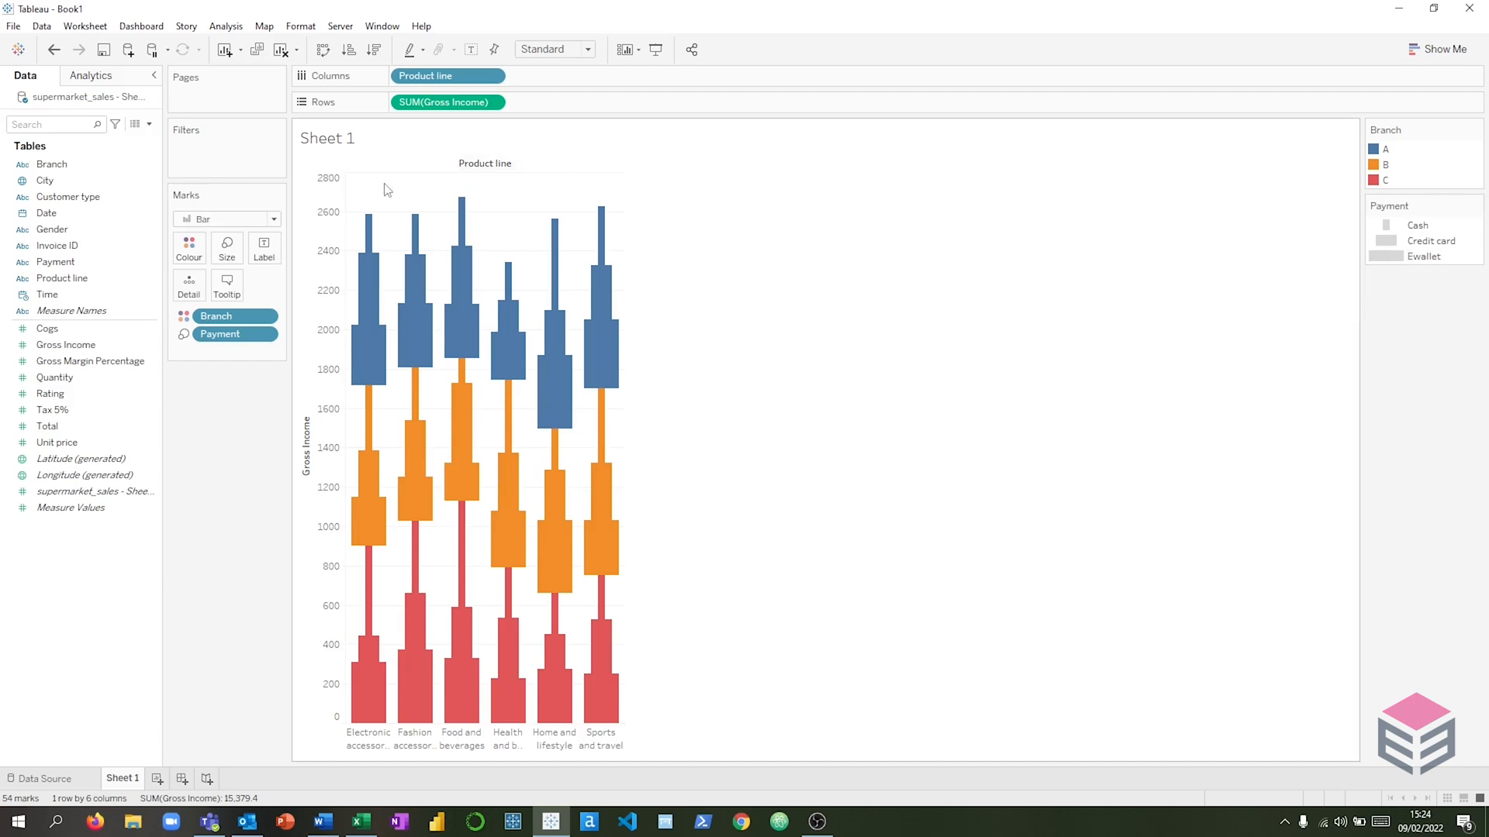
# Step: Add a Gender filter with both Female and Male selected, and show its filter control beside the chart
pyautogui.moveTo(54, 230); pyautogui.dragTo(196, 153)
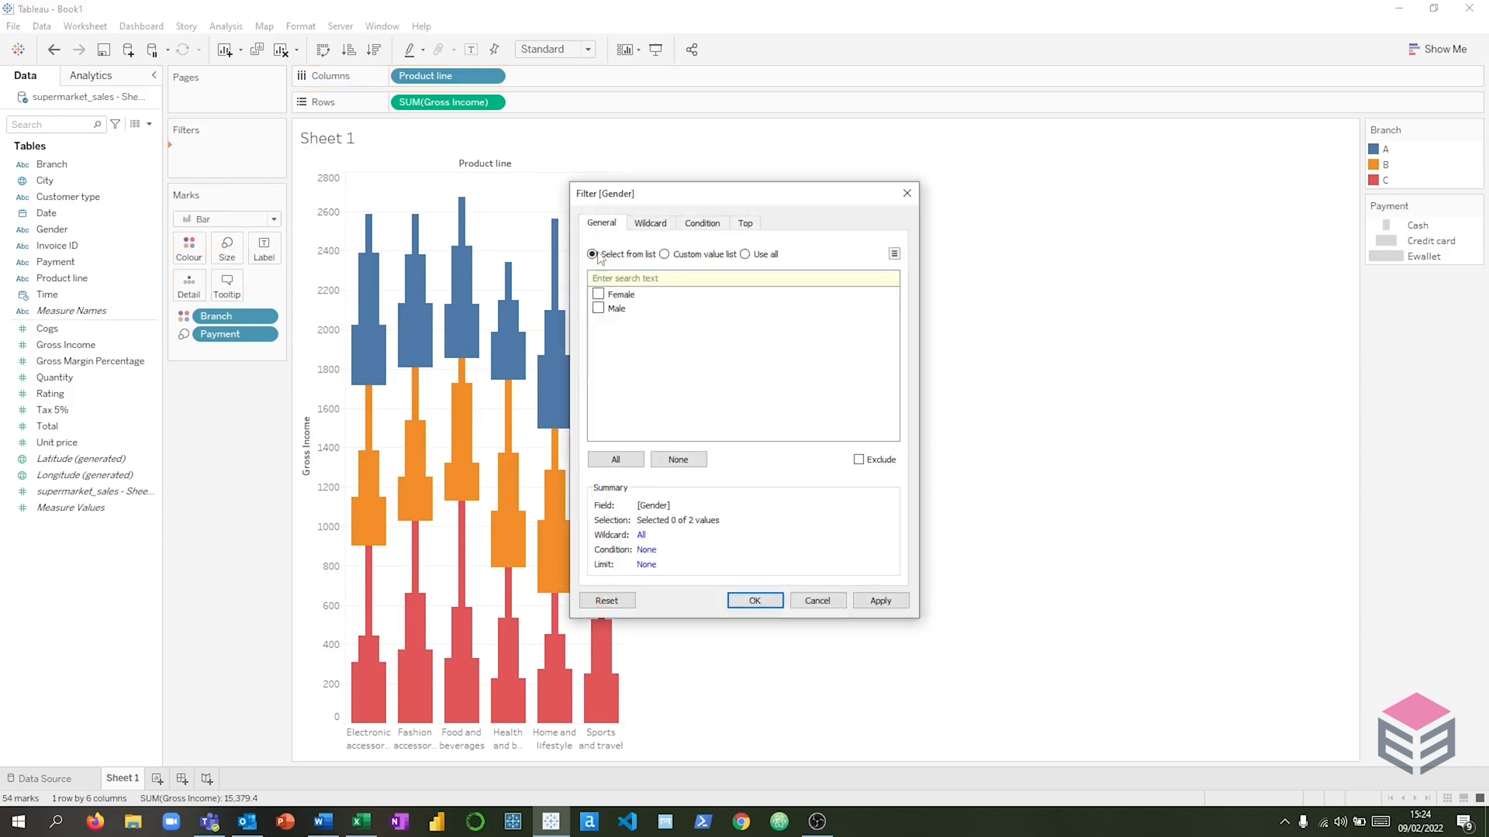
pyautogui.click(598, 295)
pyautogui.click(599, 308)
pyautogui.click(880, 602)
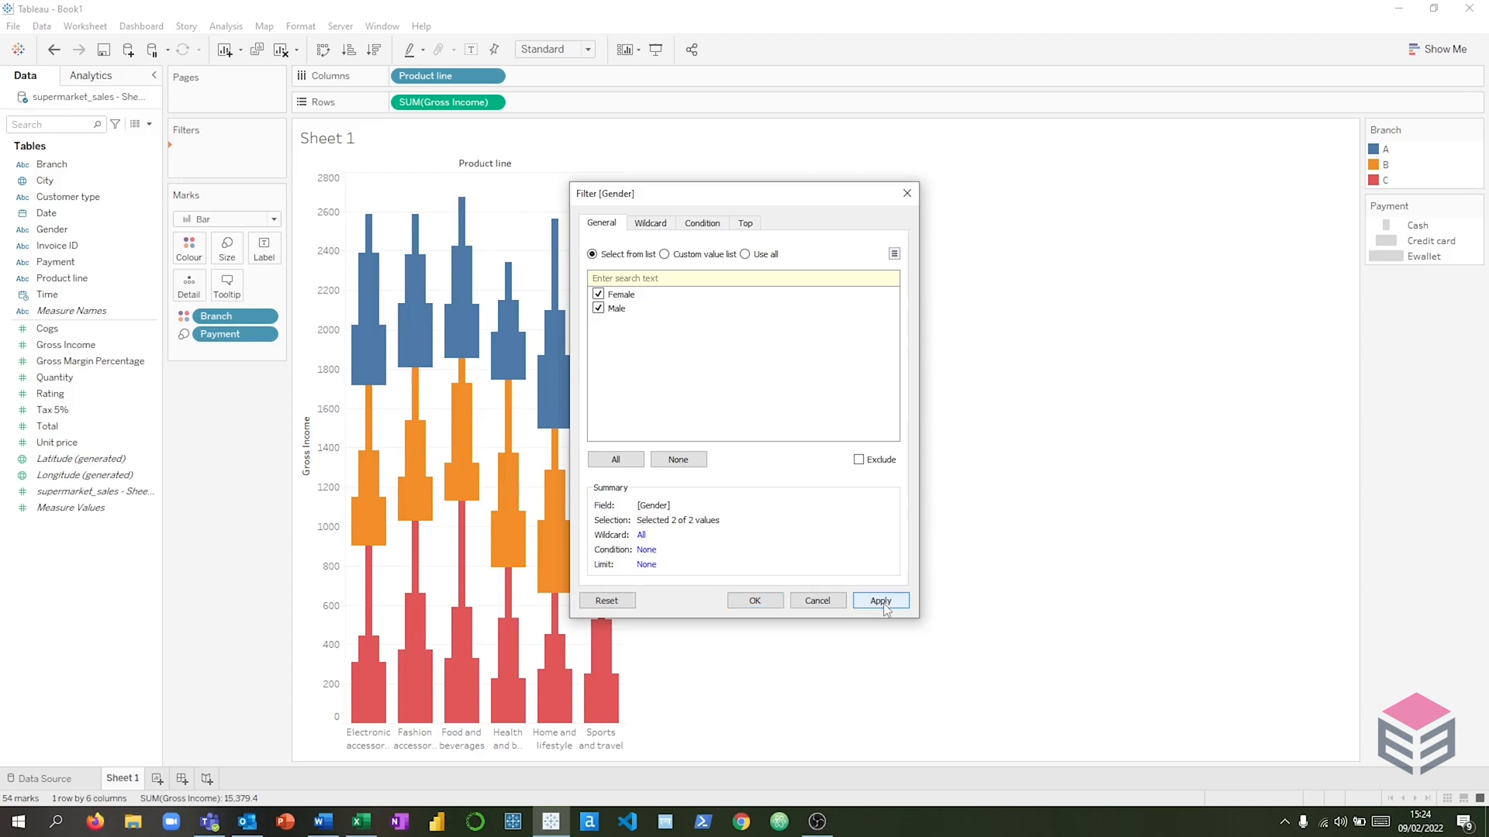
pyautogui.click(754, 602)
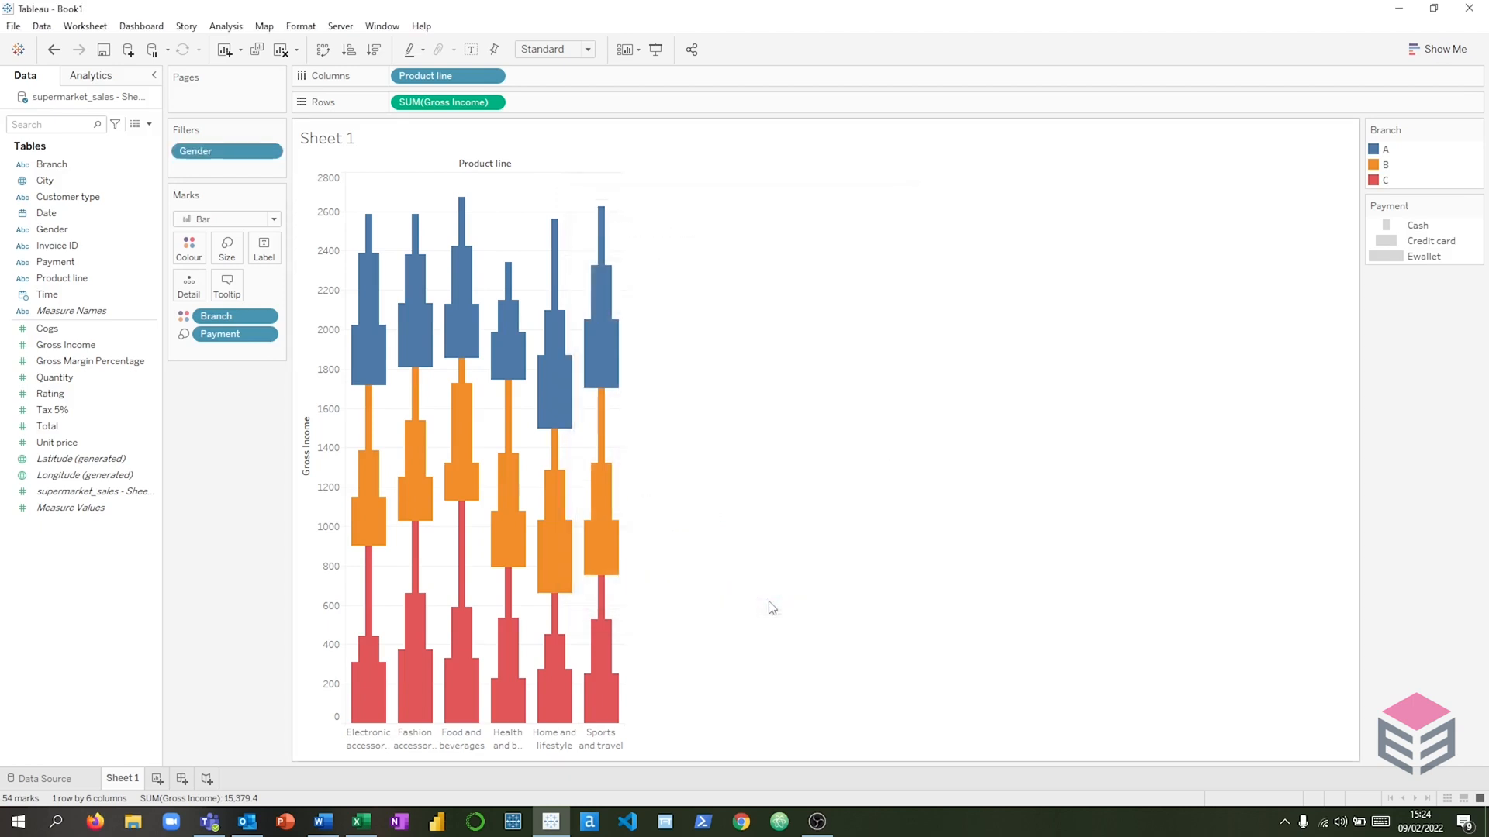
pyautogui.click(269, 152)
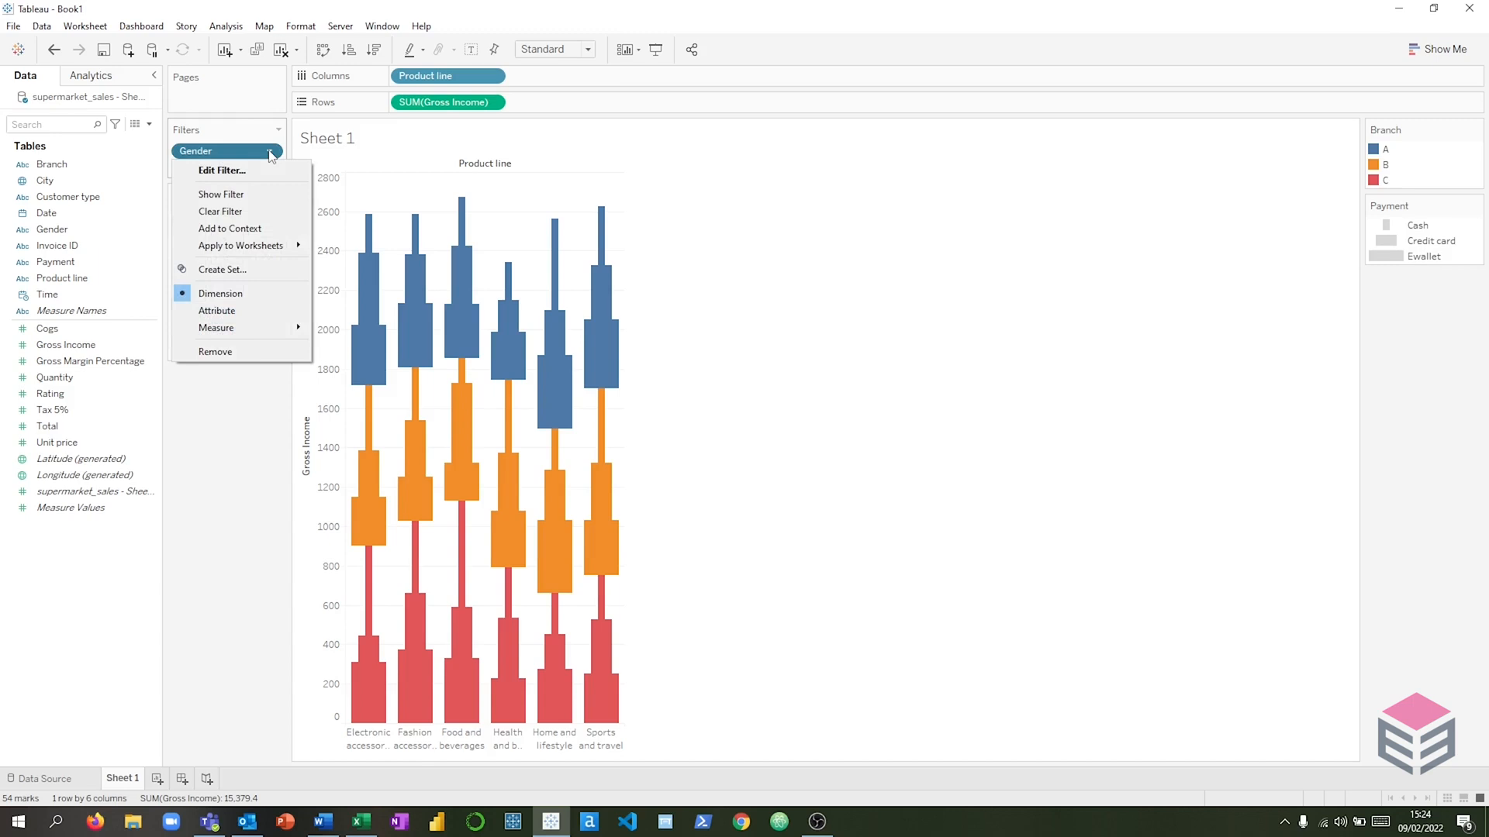
pyautogui.click(263, 192)
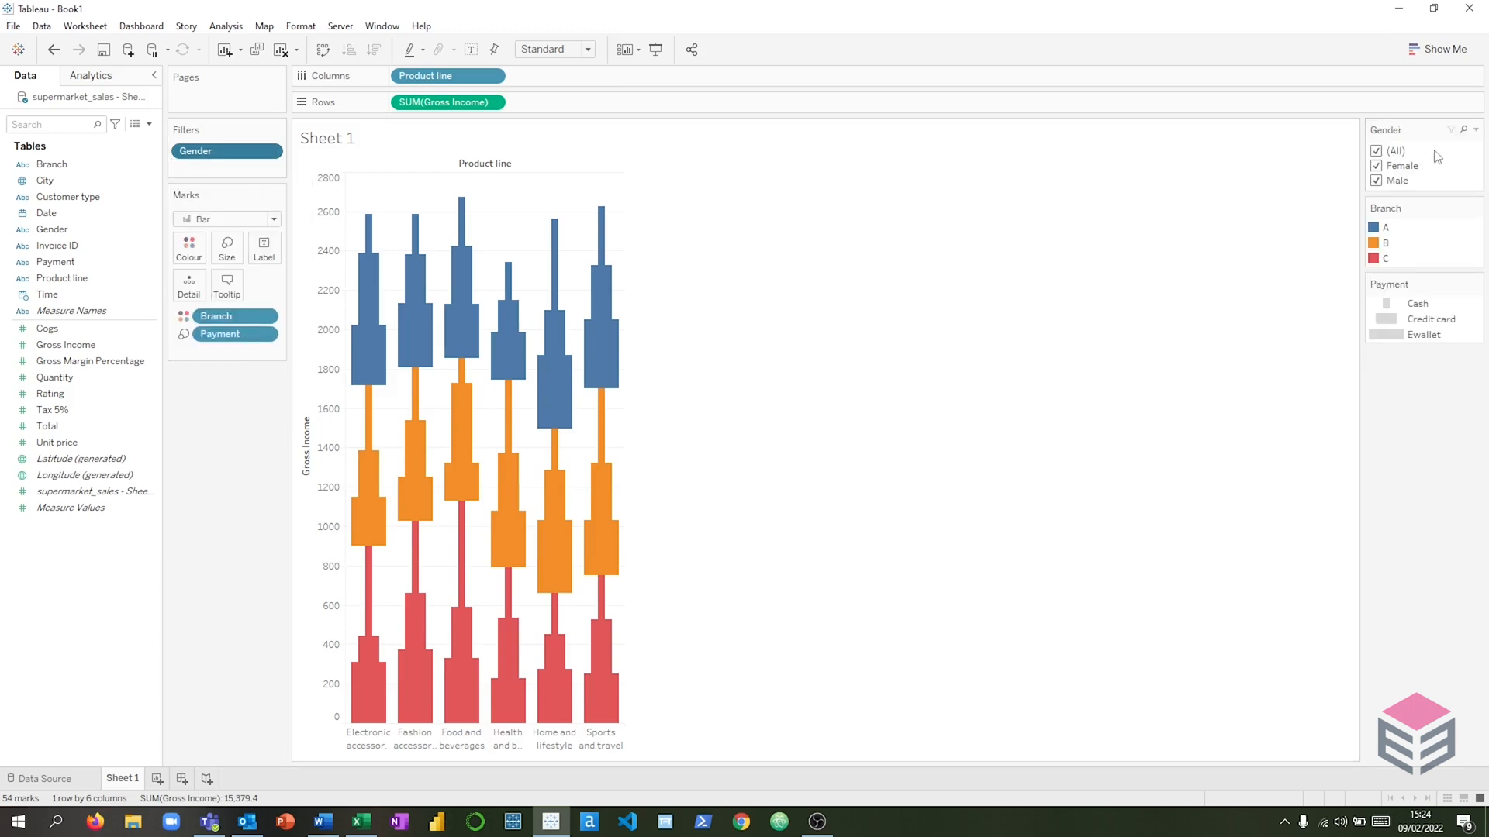